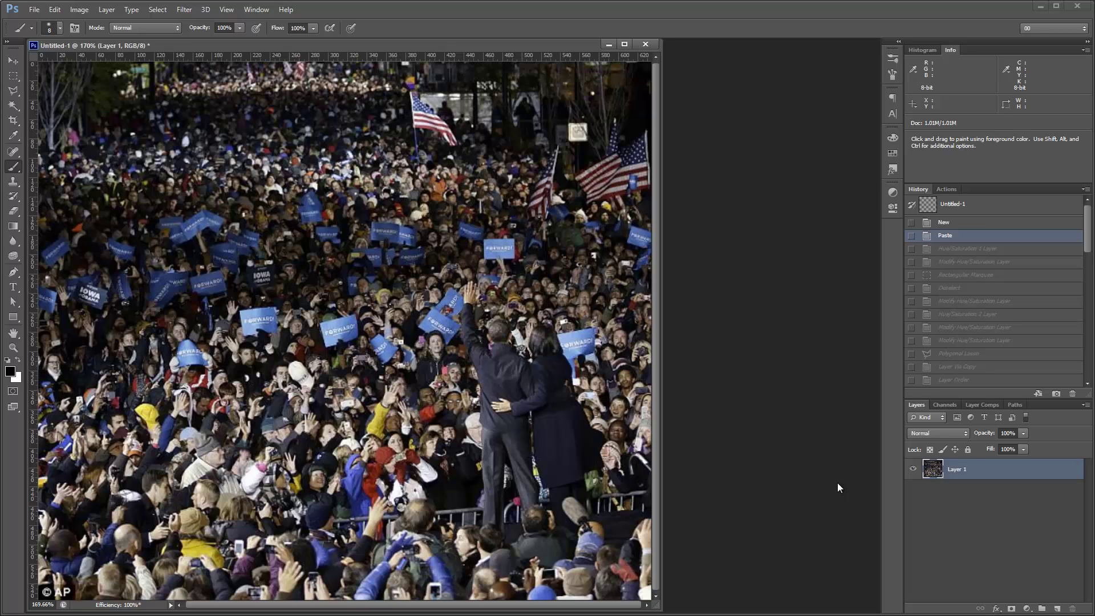
Step: Add a Hue/Saturation adjustment layer above the crowd photo layer
left_click(1026, 609)
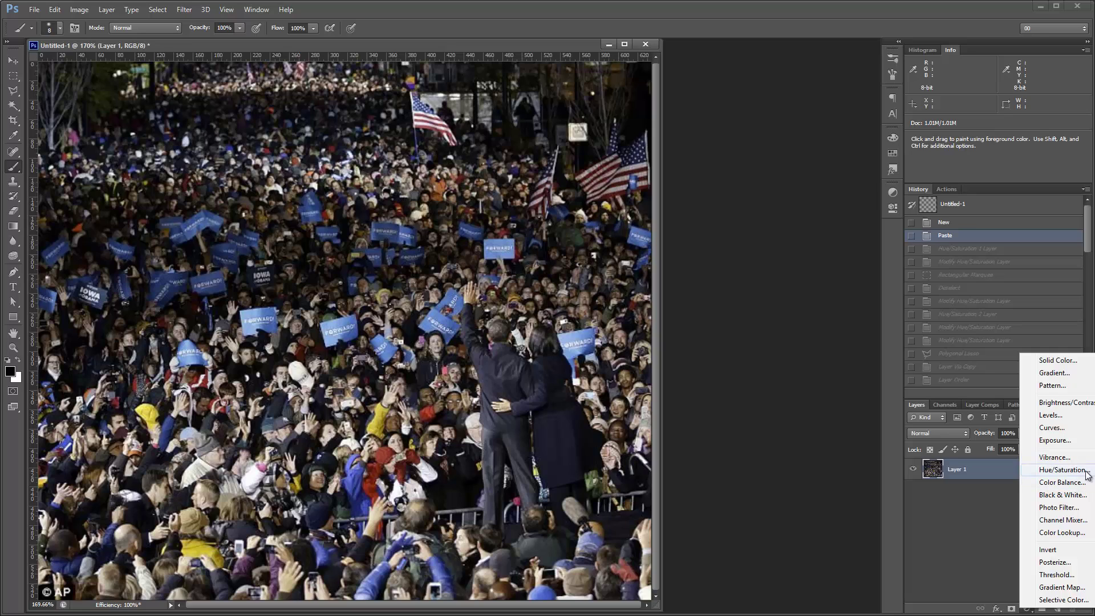
left_click(1062, 469)
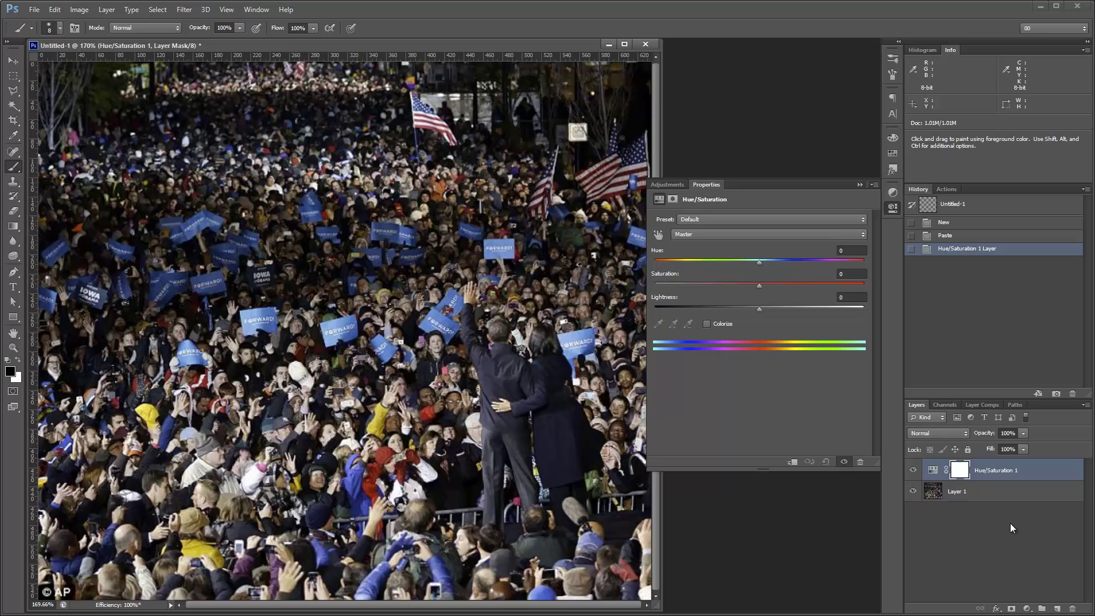
Step: Try the Increase Saturation More and Old Style presets on the adjustment layer and restore the Default preset
left_click(734, 219)
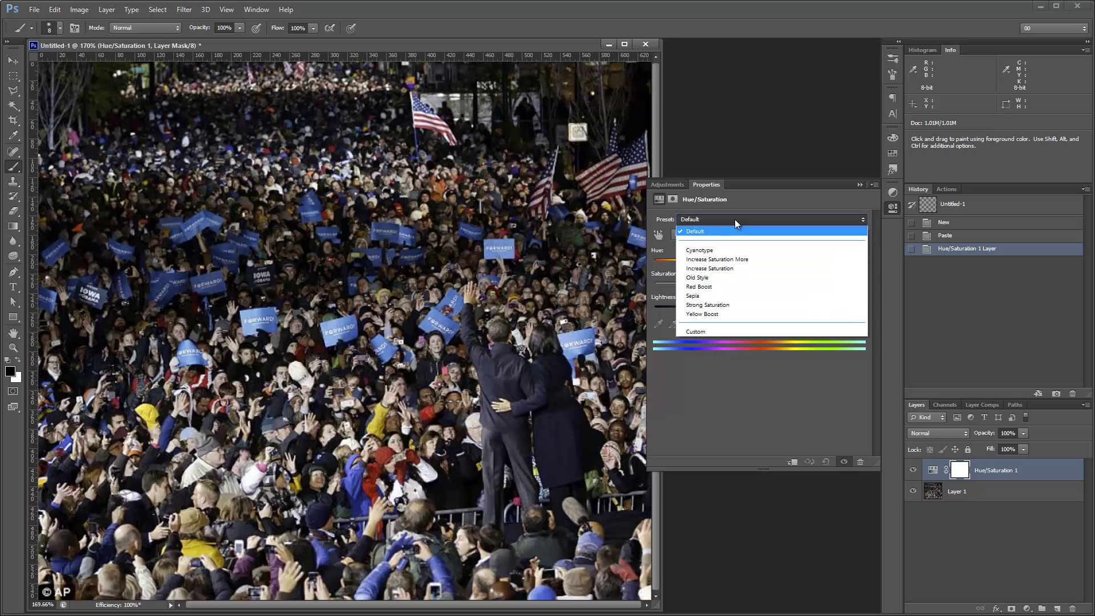
left_click(719, 258)
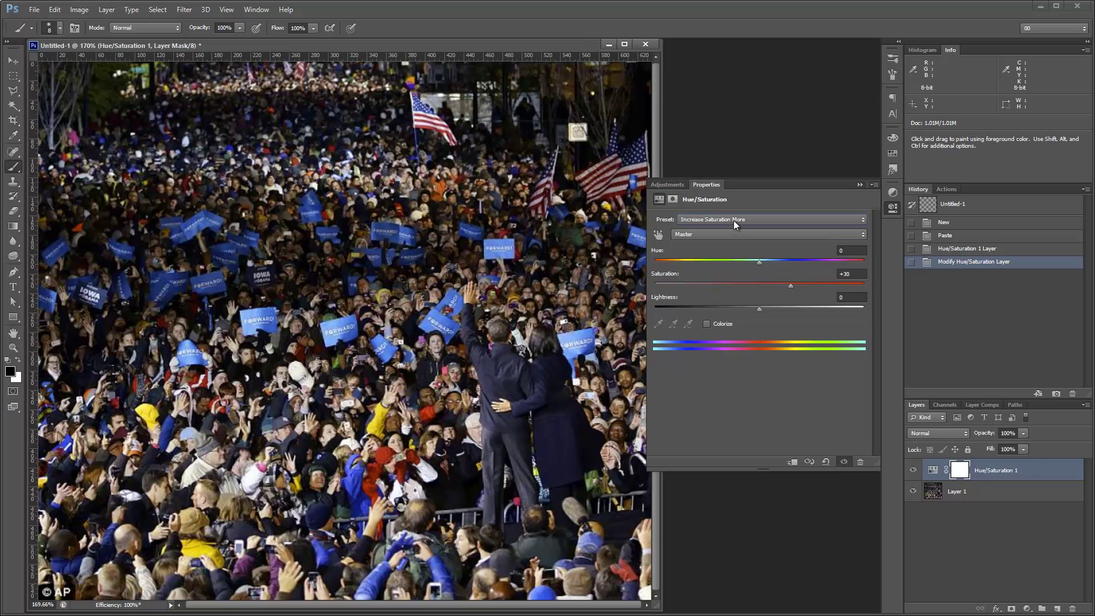
left_click(736, 220)
left_click(709, 280)
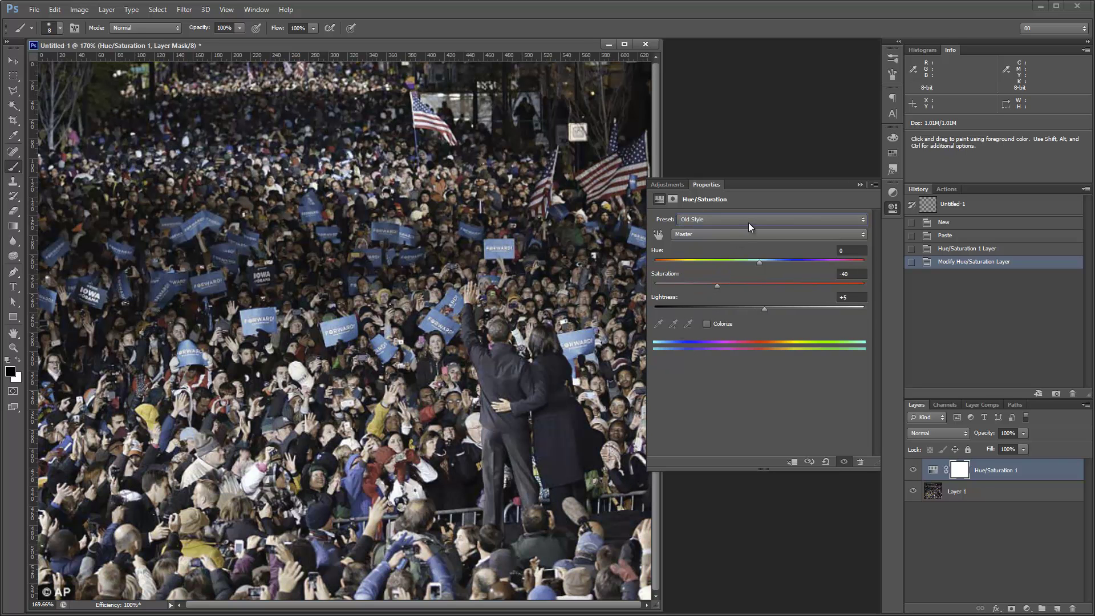
left_click(748, 222)
left_click(716, 235)
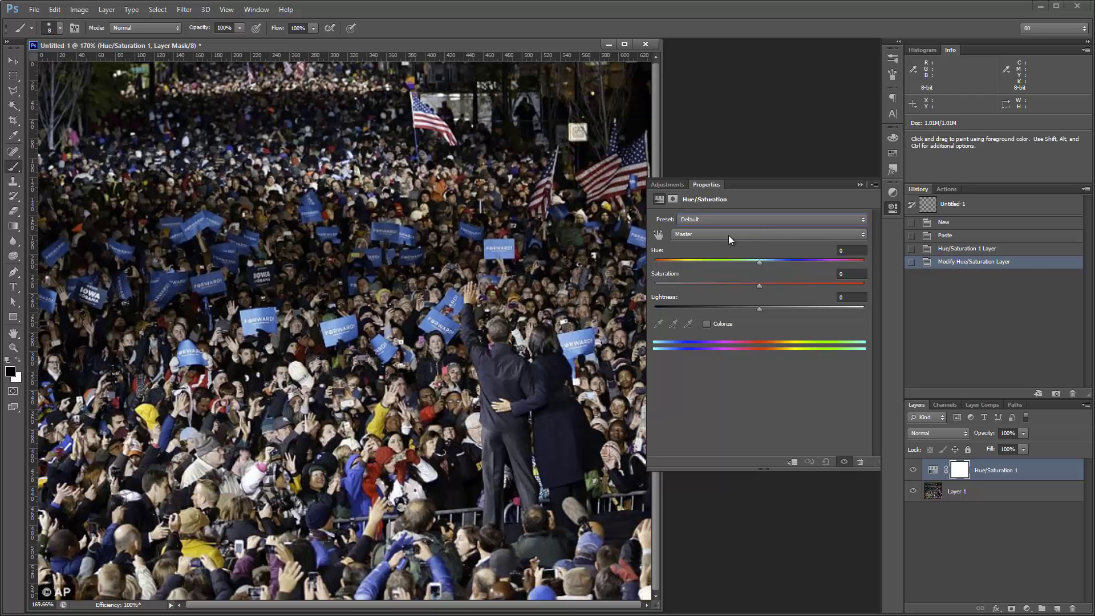
Step: Set the saturation of the Yellows color range to -100 in the Hue/Saturation adjustment
left_click(727, 235)
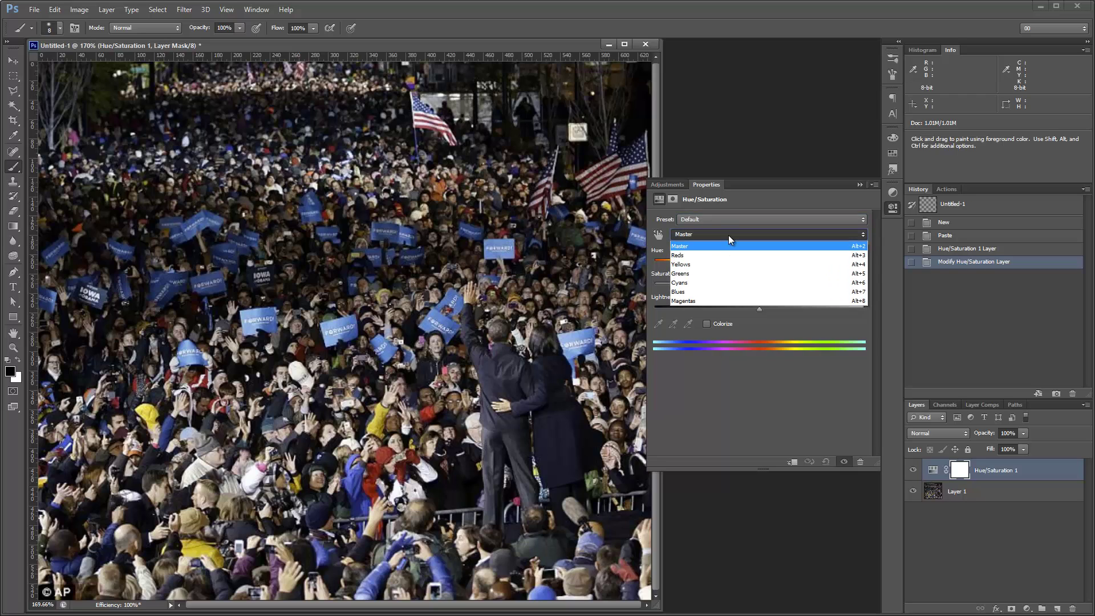
left_click(727, 235)
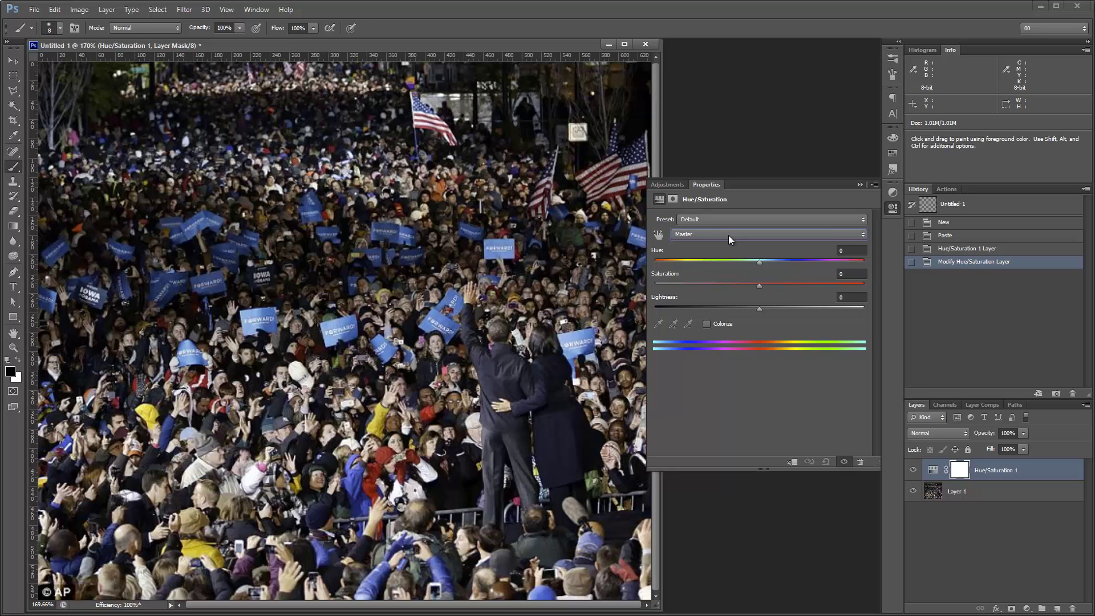
left_click(728, 235)
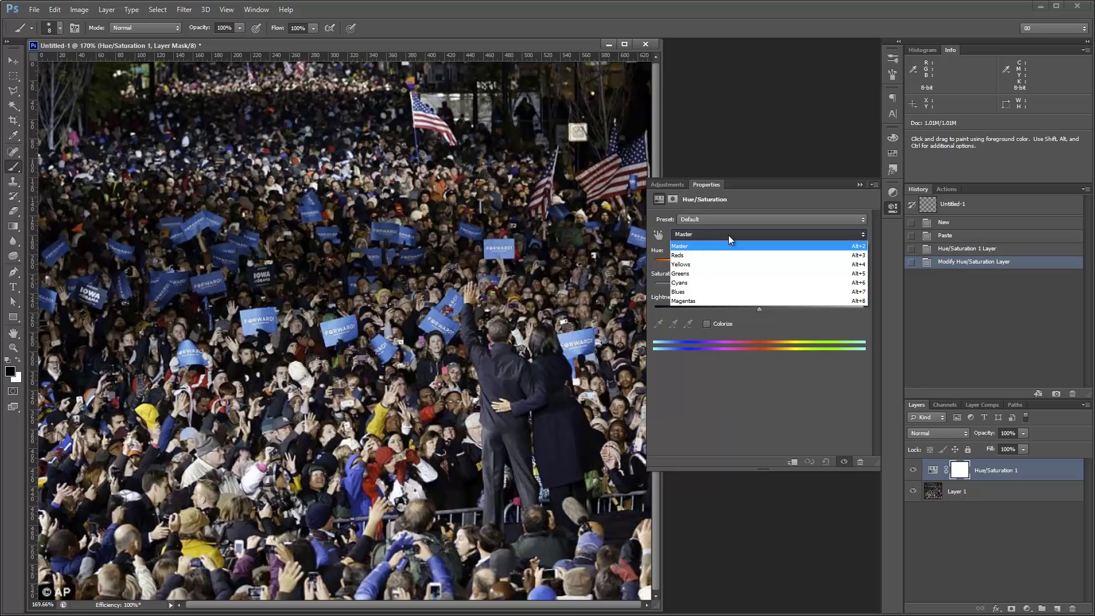
left_click(691, 265)
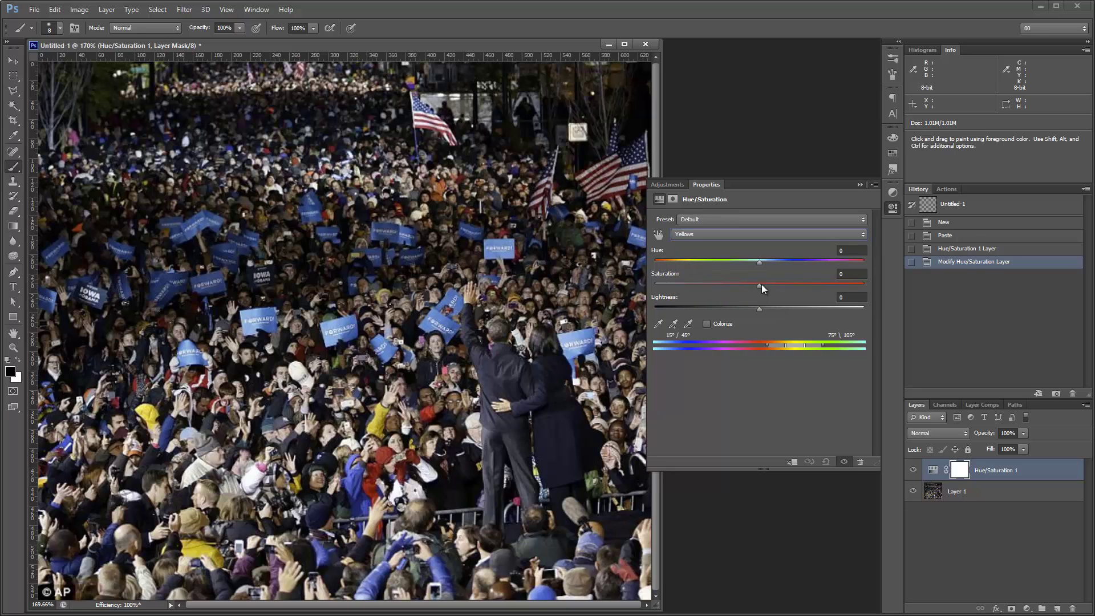
left_click_drag(761, 284, 632, 297)
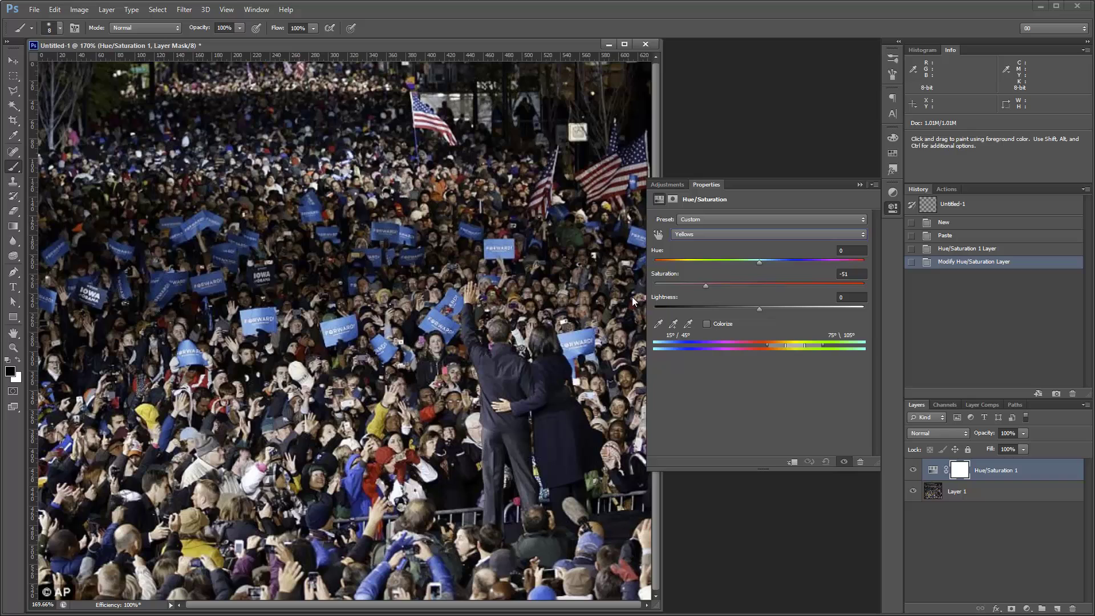
Step: Fully desaturate the Greens and Magentas color ranges in the Hue/Saturation adjustment and collapse its properties
left_click(739, 233)
left_click(716, 272)
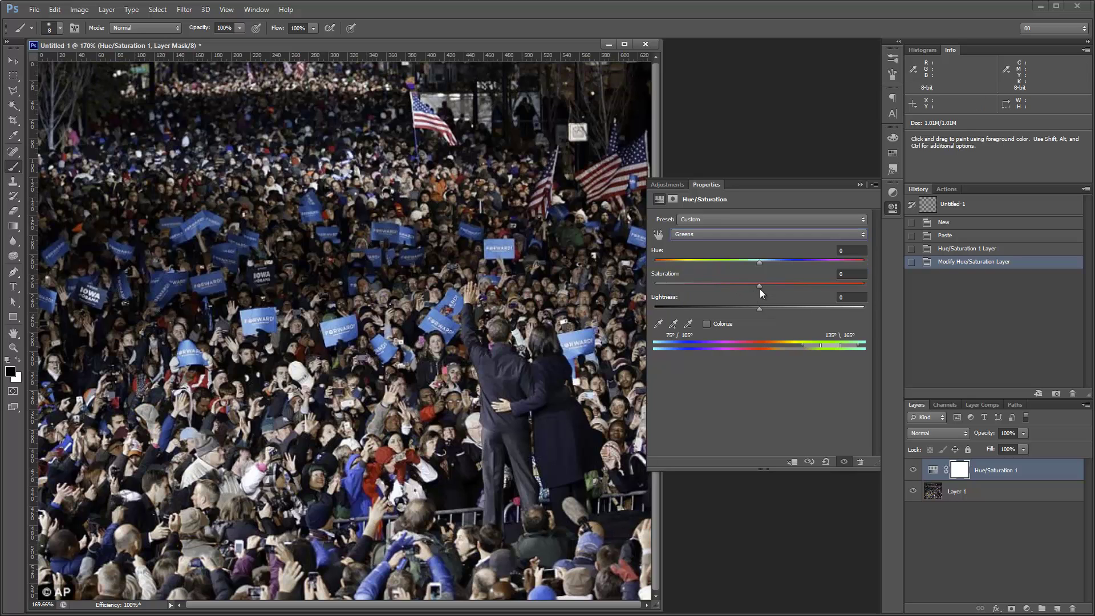
left_click_drag(760, 288, 638, 290)
left_click(754, 235)
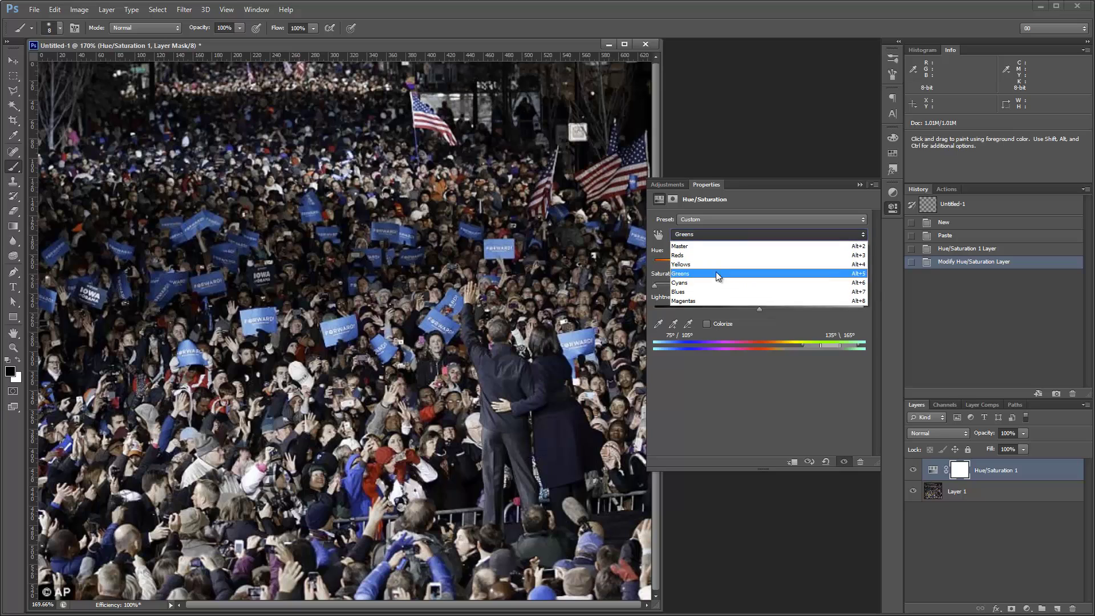
left_click(704, 299)
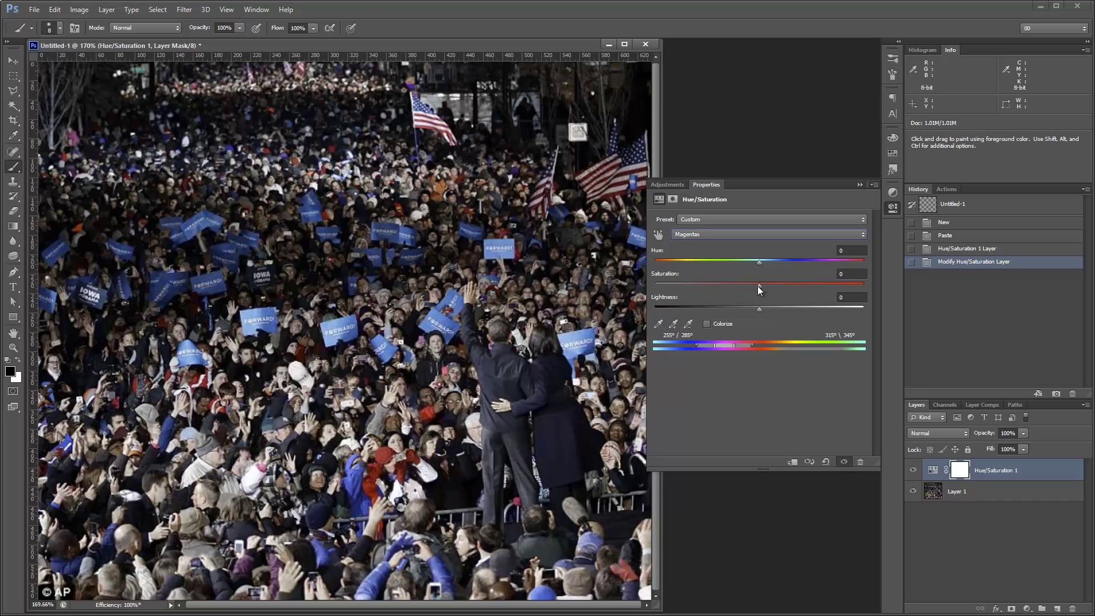
left_click_drag(758, 286, 653, 291)
left_click(893, 208)
Step: Compare the photo with and without the Hue/Saturation 1 adjustment by toggling its visibility, leaving it hidden
left_click(913, 470)
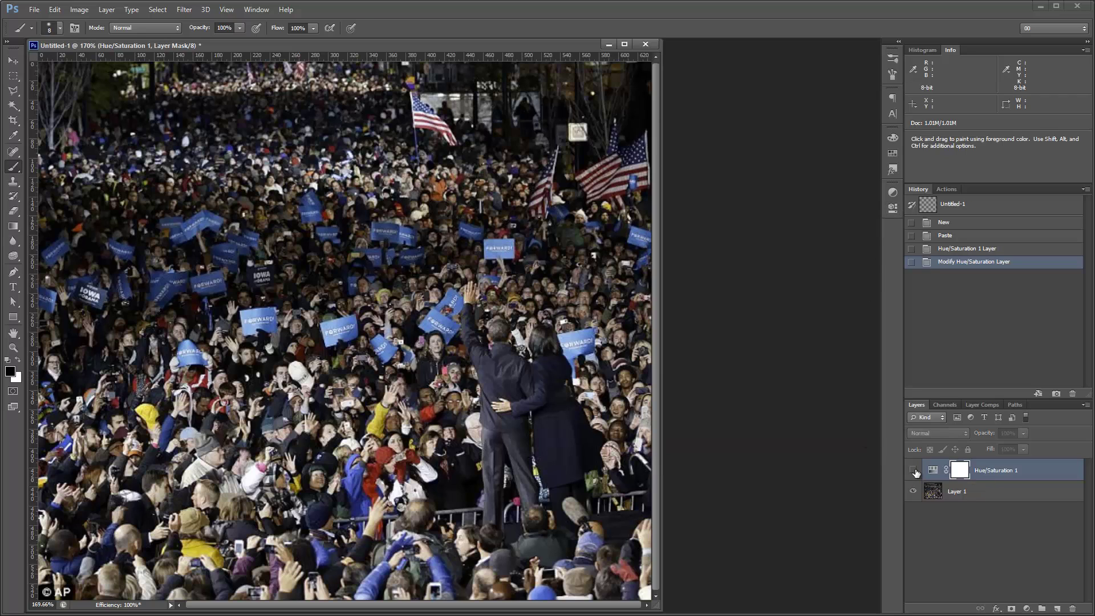
left_click(913, 470)
left_click(913, 470)
left_click(912, 469)
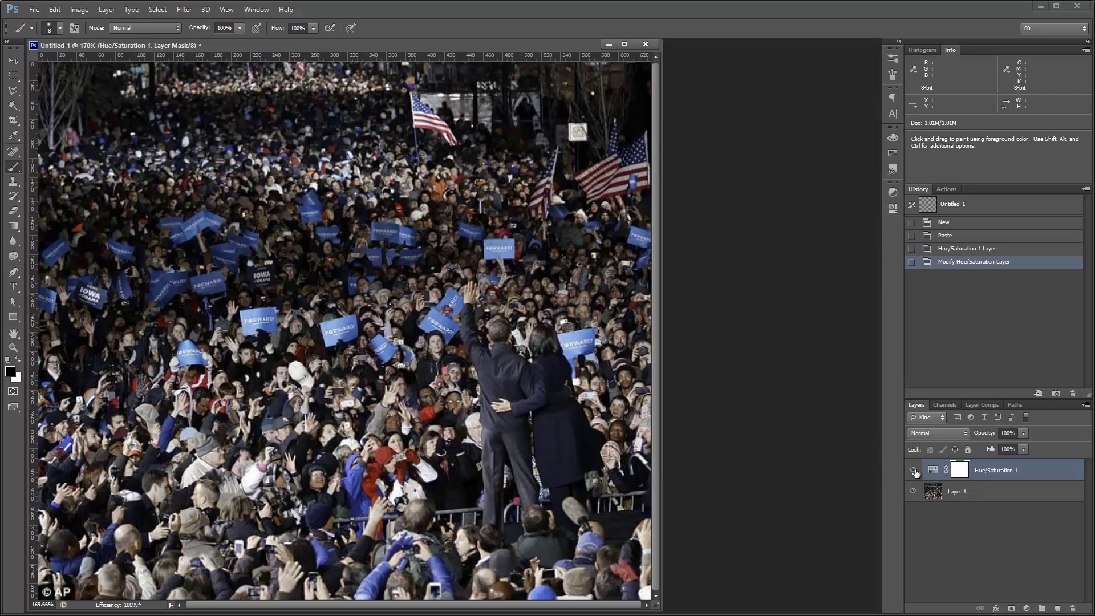
left_click(913, 470)
left_click(913, 470)
left_click(912, 470)
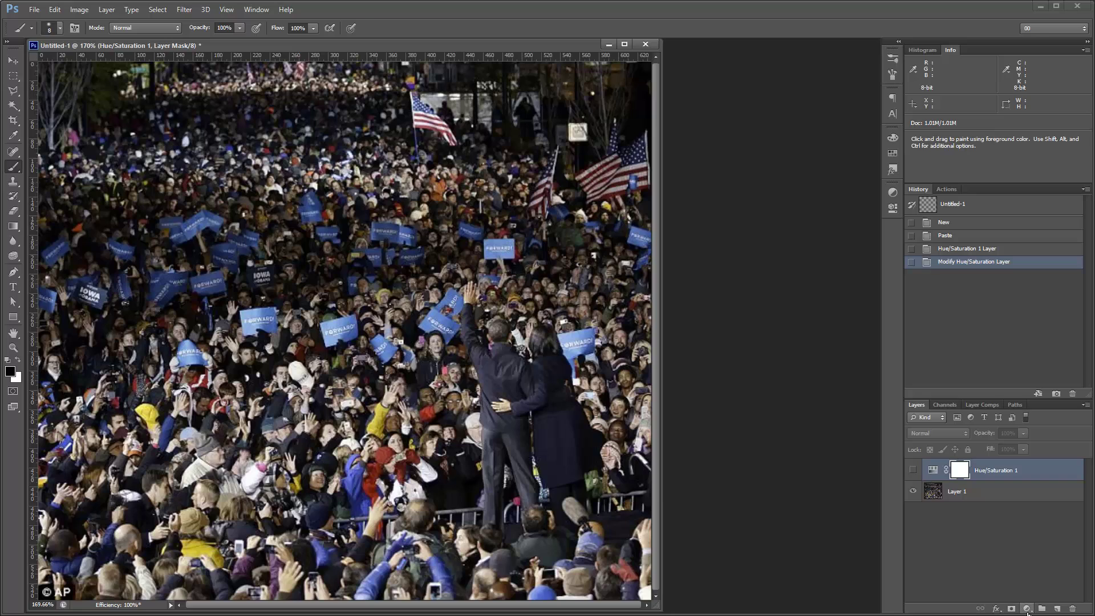
Step: Add a second Hue/Saturation adjustment layer on top with the Master saturation set to +100
left_click(1027, 609)
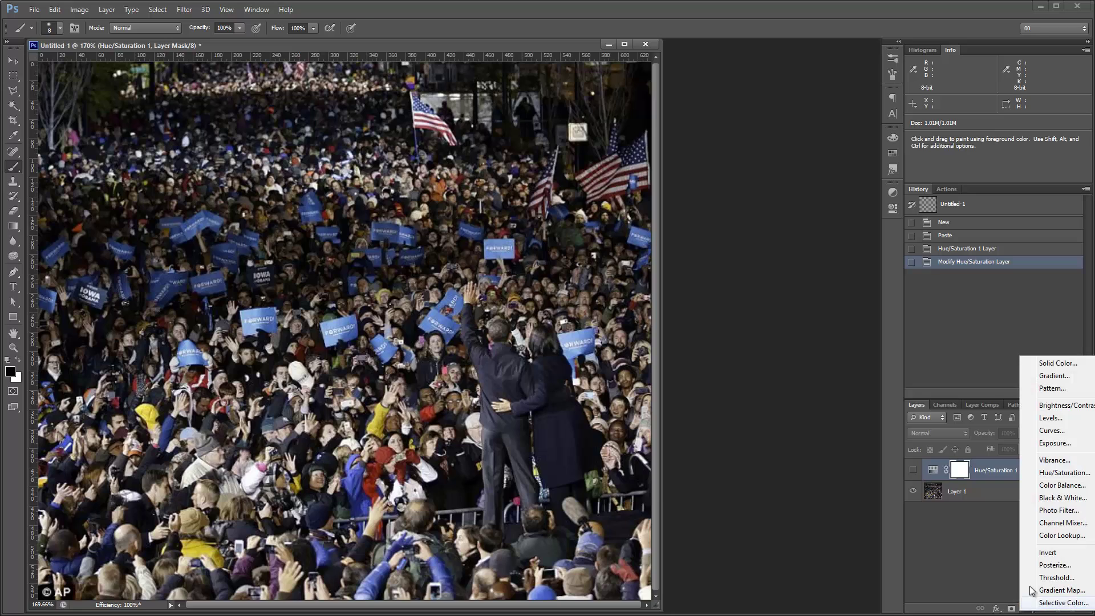
left_click(1063, 473)
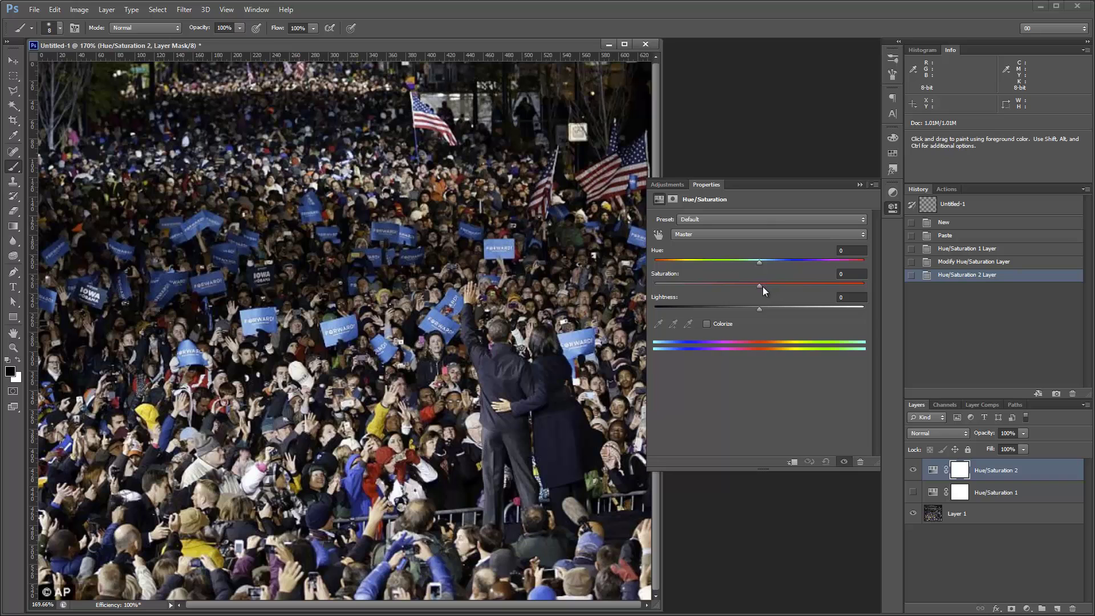
left_click_drag(762, 287, 911, 296)
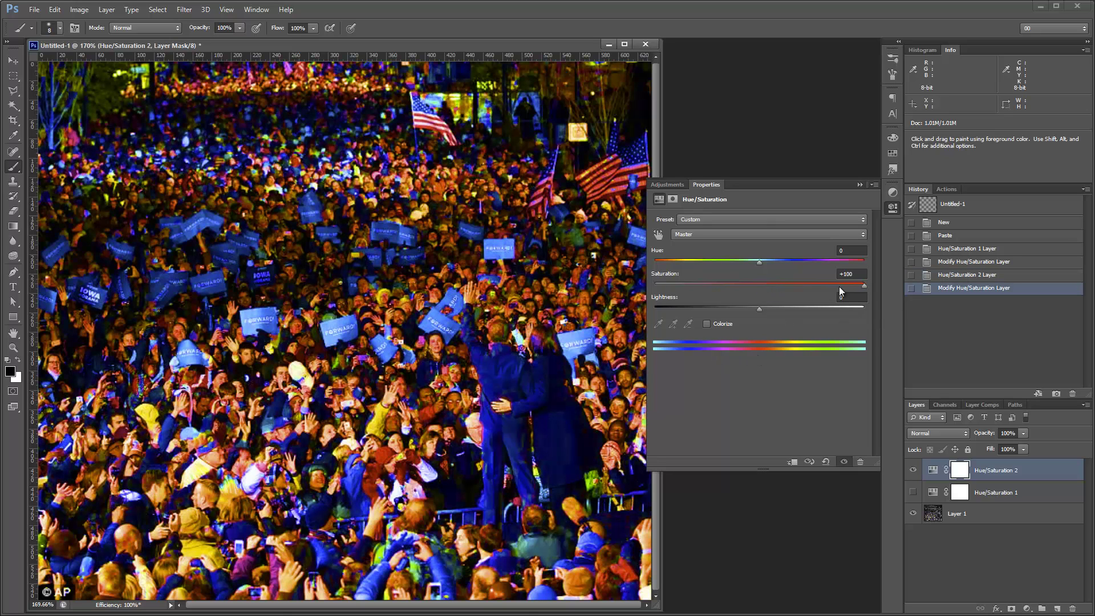
left_click(893, 209)
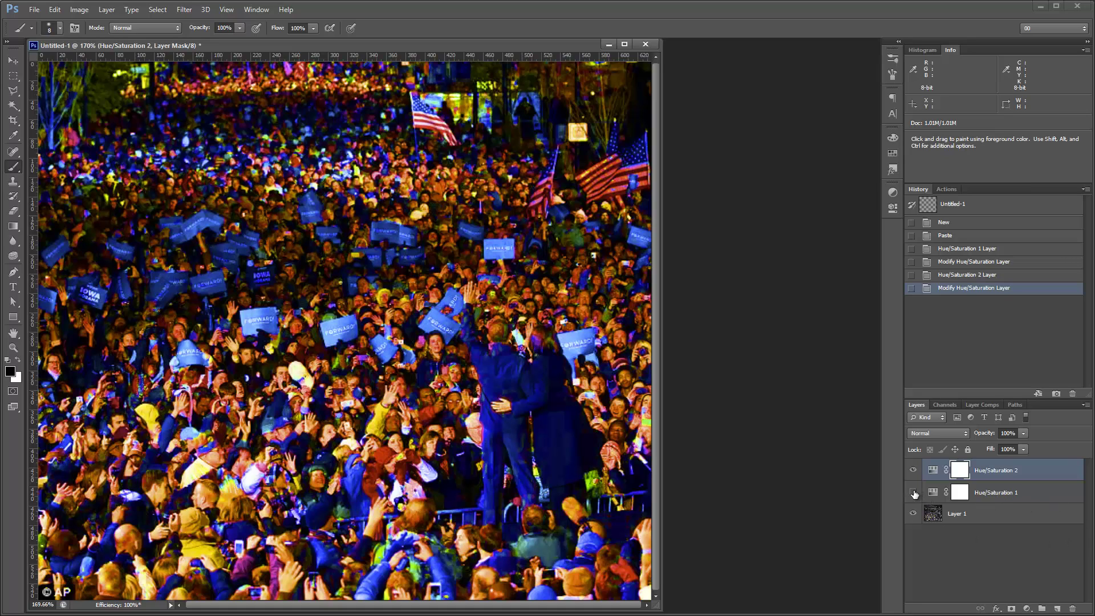
Step: Show the Hue/Saturation 1 layer and hide the Hue/Saturation 2 layer
left_click(913, 492)
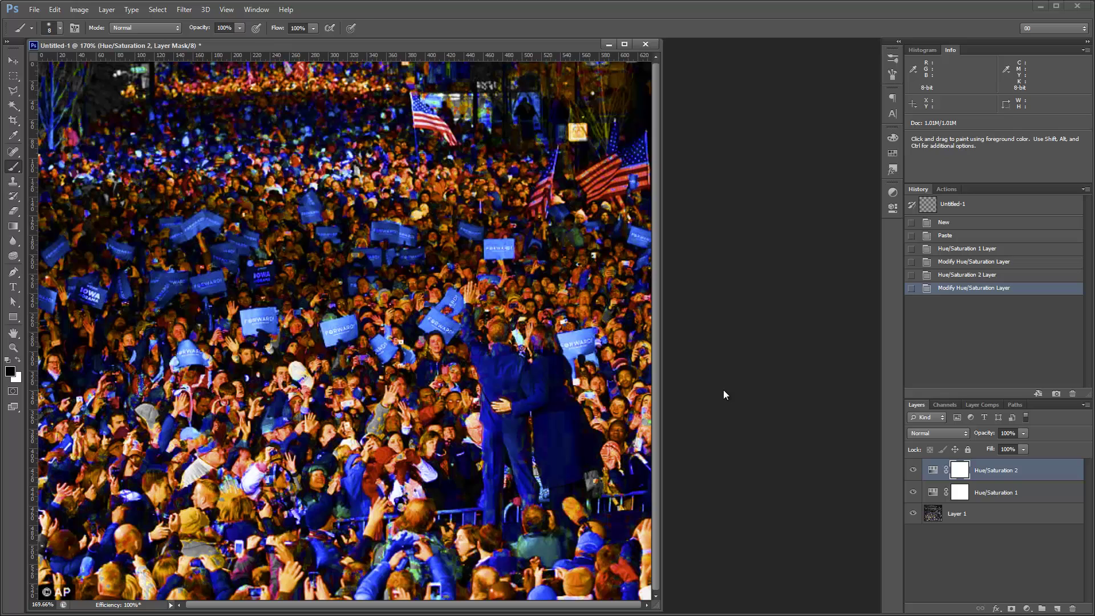
left_click(913, 471)
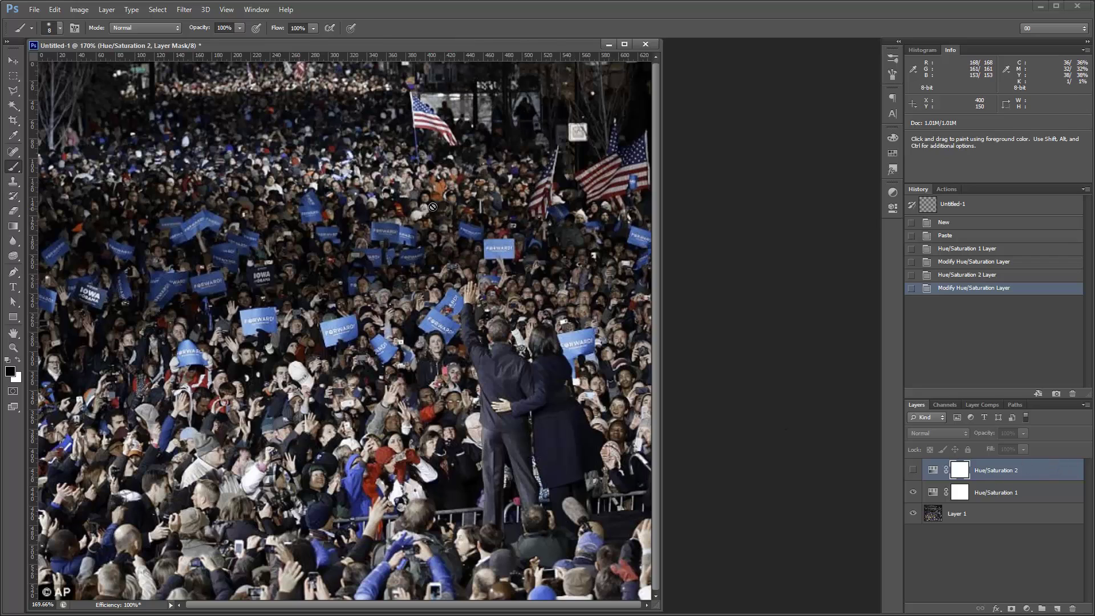
Step: Marquee-select an area of about 76 by 58 px around the crowd faces below the upper flag, and deselect it
left_click(445, 179)
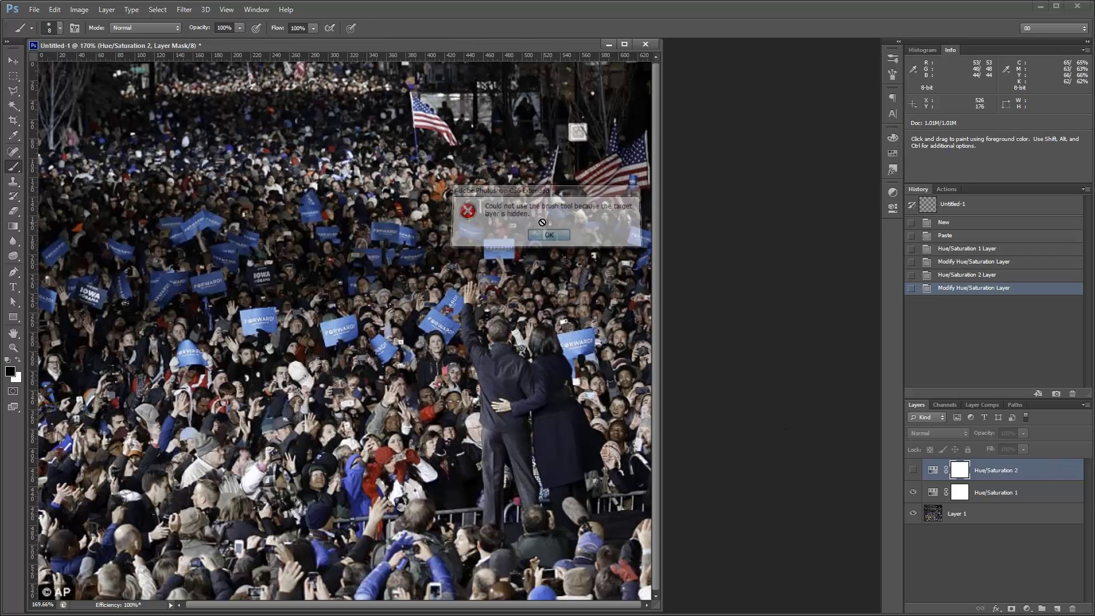
key("Return")
key("m")
left_click_drag(403, 159, 477, 214)
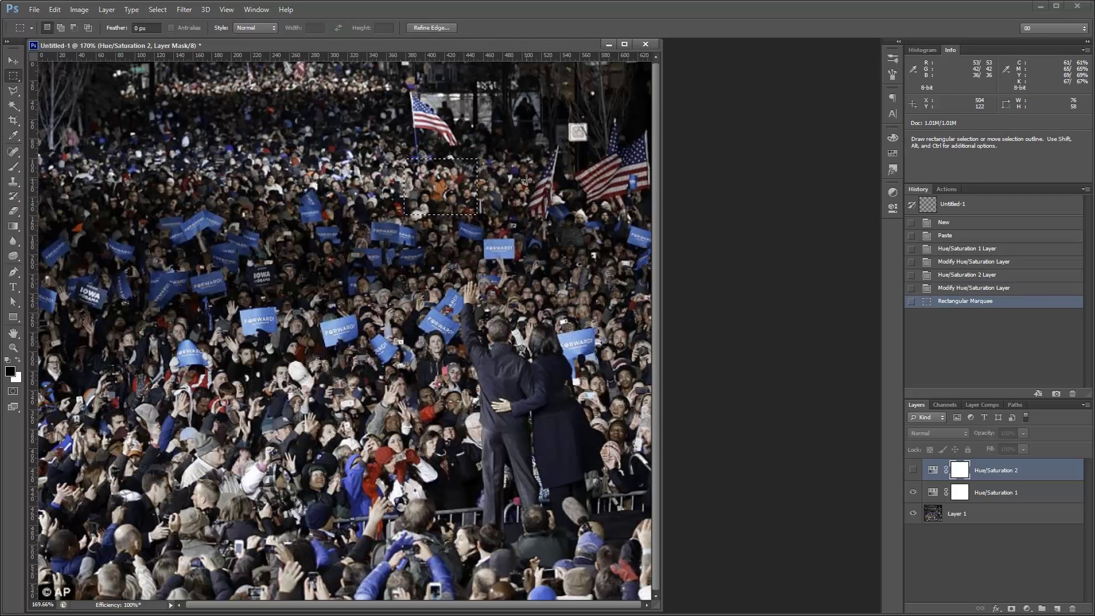
left_click(409, 233)
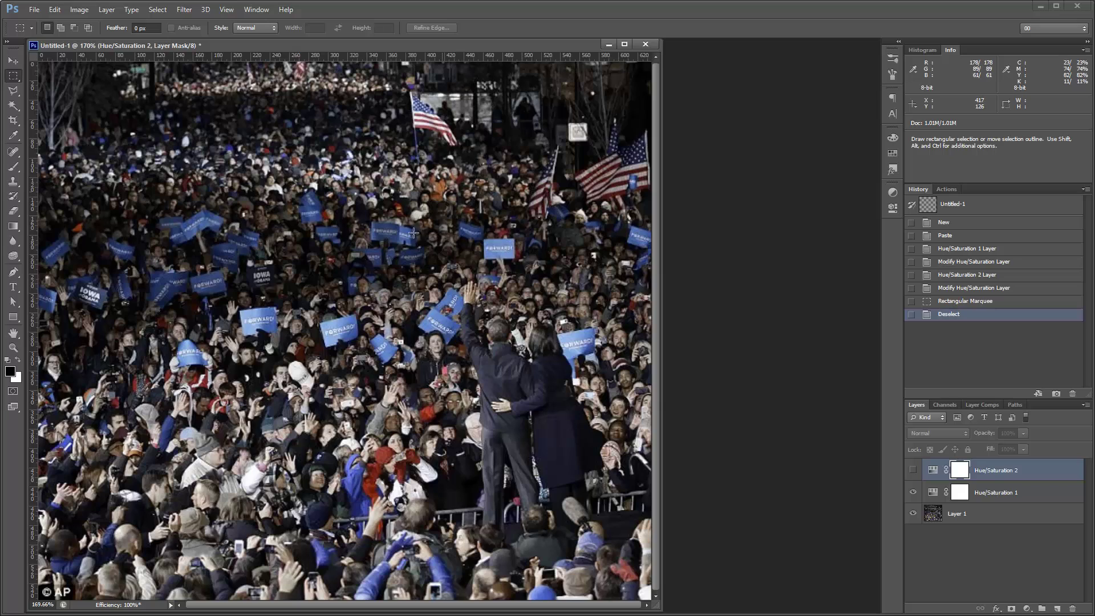
Step: Reopen the Hue/Saturation 1 adjustment and extend the Yellows range toward red with lower limits of 6° / 36°
left_click(1021, 493)
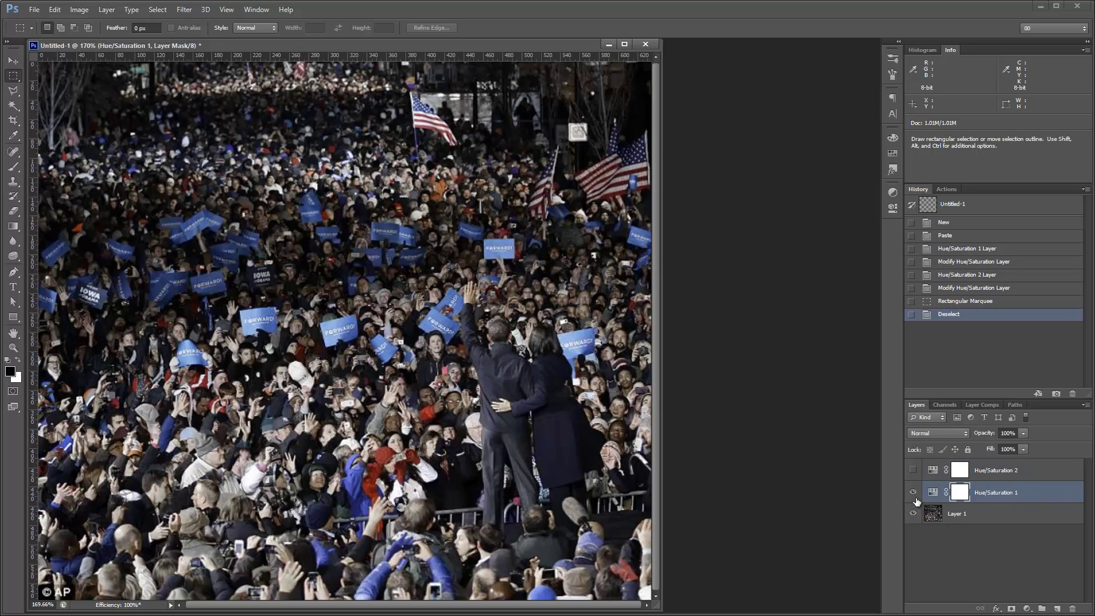
double_click(932, 492)
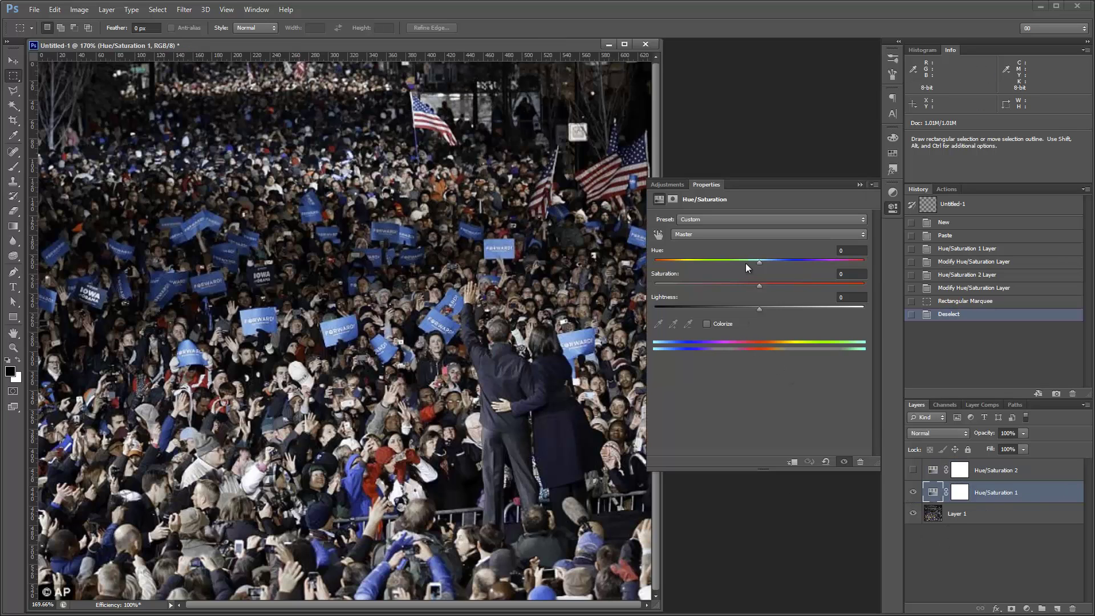
left_click(737, 235)
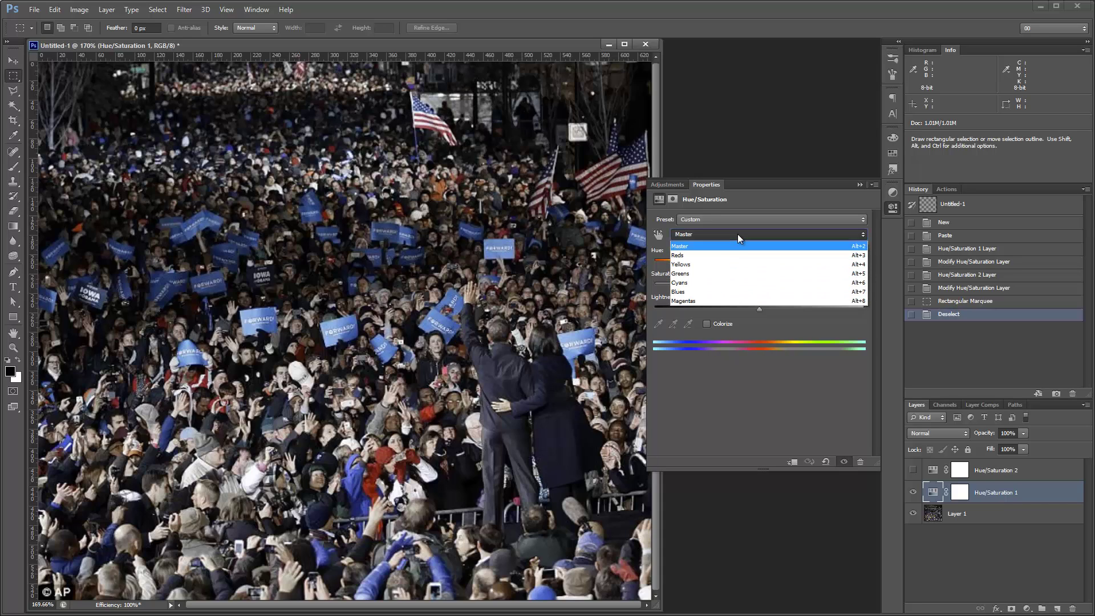
left_click(695, 265)
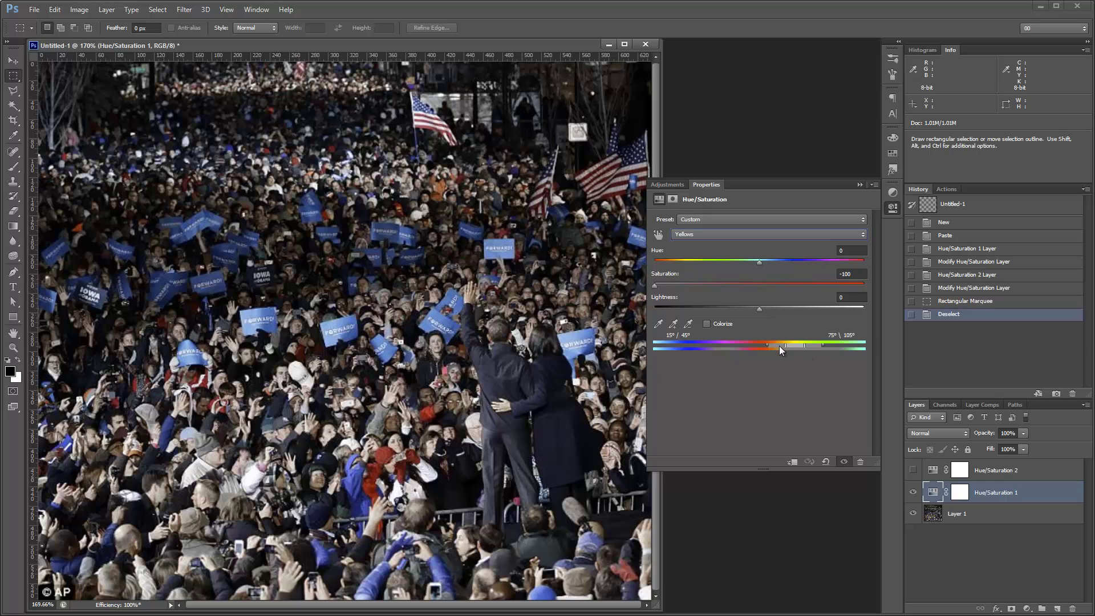
mouse_move(779, 345)
left_mouse_down()
mouse_move(728, 347)
mouse_move(774, 346)
left_mouse_up()
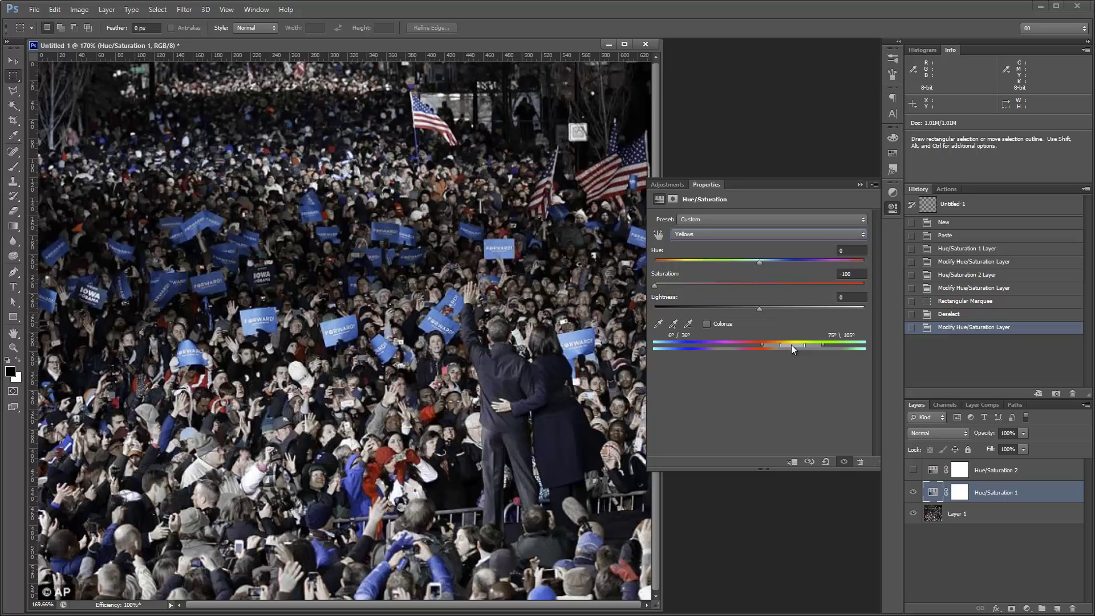
Step: Keep the Yellows saturation at -100 and tighten the red-side falloff of its range to 27° / 36°
left_click_drag(656, 286, 630, 277)
left_click_drag(764, 346, 774, 345)
left_click_drag(780, 346, 776, 344)
Step: Widen the adjustment's properties for finer control and set the lower limits of the Yellows range to 8° / 11°
left_click_drag(646, 385, 369, 388)
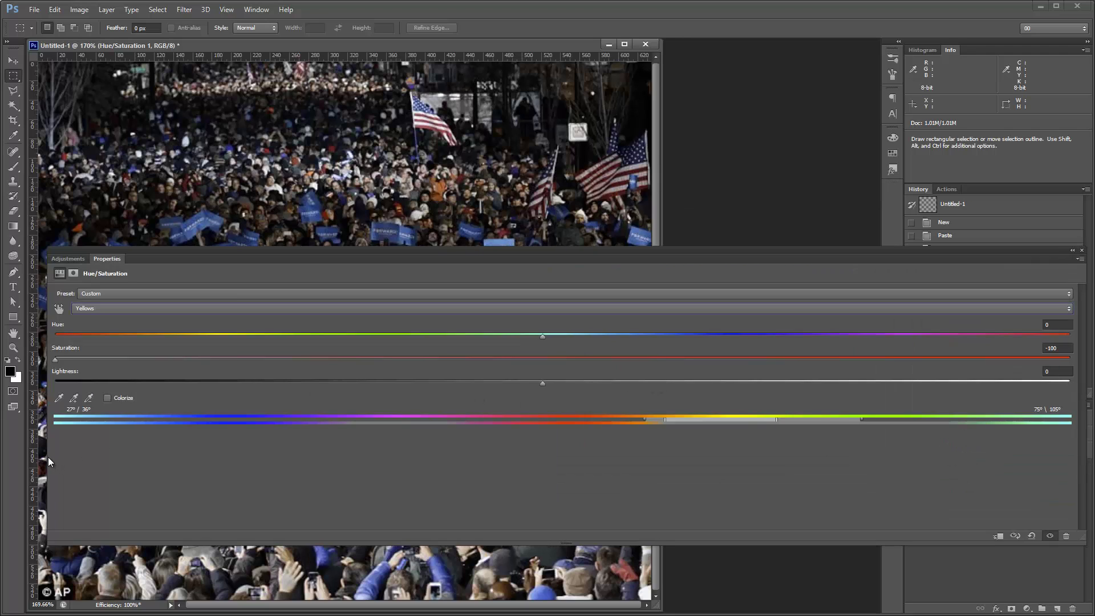
left_click_drag(48, 458, 41, 459)
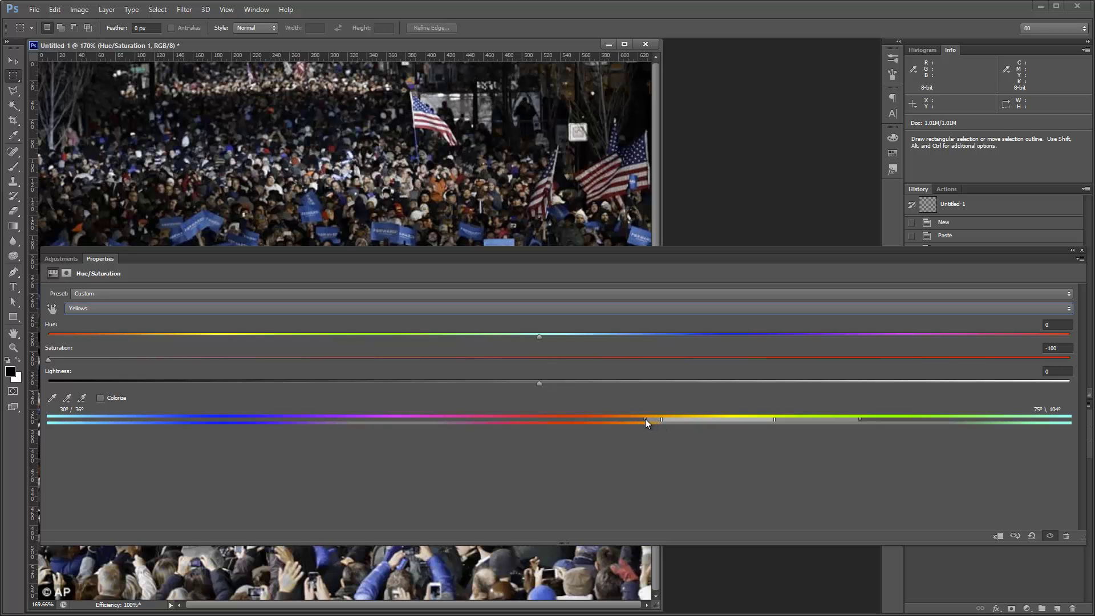
left_click_drag(656, 419, 653, 420)
mouse_move(606, 420)
left_mouse_down()
mouse_move(587, 419)
mouse_move(623, 422)
left_mouse_up()
left_click_drag(577, 430, 596, 430)
left_click_drag(583, 430, 589, 430)
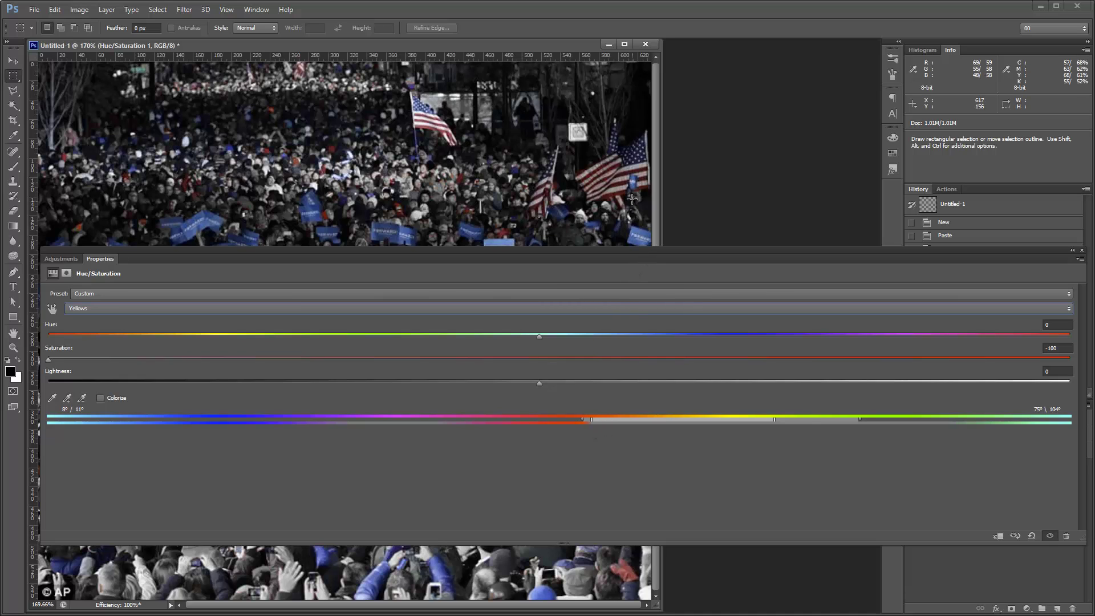
left_click_drag(641, 250, 641, 99)
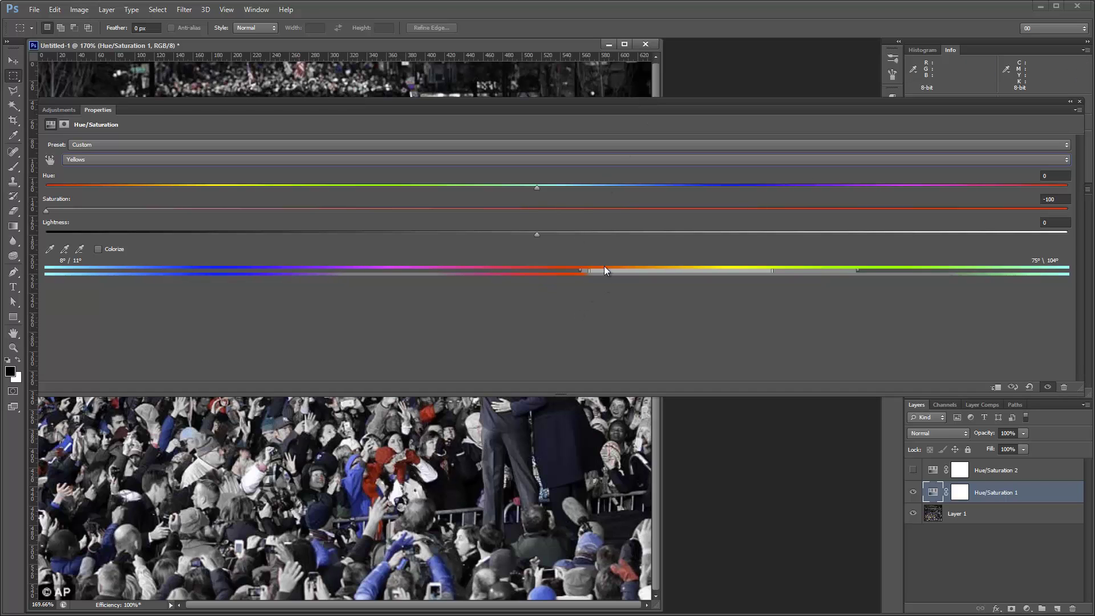
Step: Fine-tune the lower limits of the Yellows range to 12° / 15° and close the adjustment's properties
mouse_move(573, 271)
left_mouse_down()
mouse_move(548, 272)
mouse_move(571, 272)
left_mouse_up()
left_click_drag(617, 101, 608, 286)
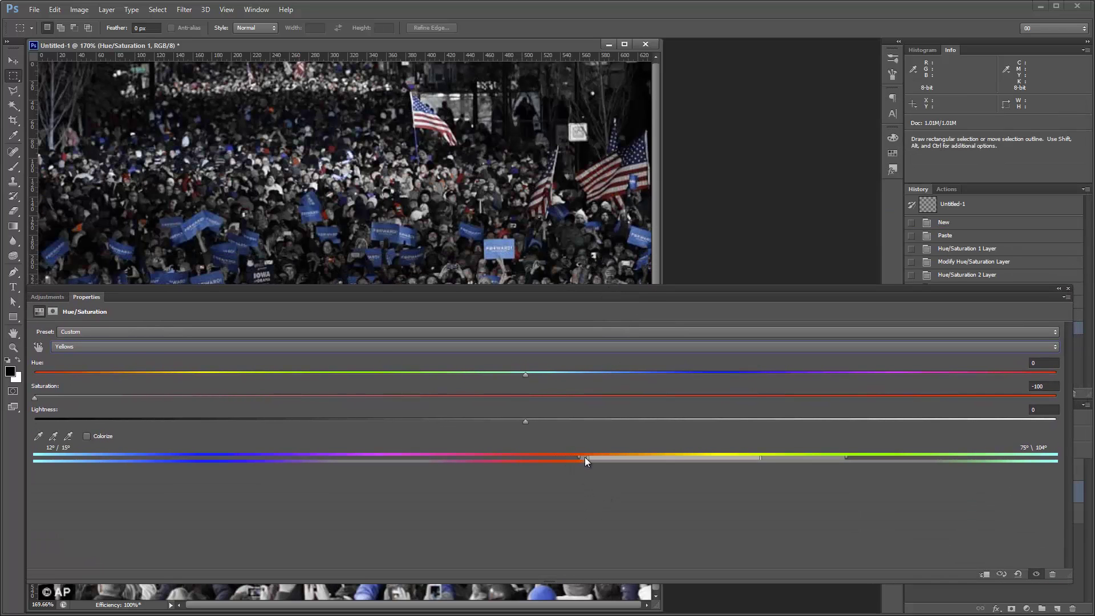
left_click_drag(588, 460, 575, 462)
left_click_drag(587, 292, 891, 195)
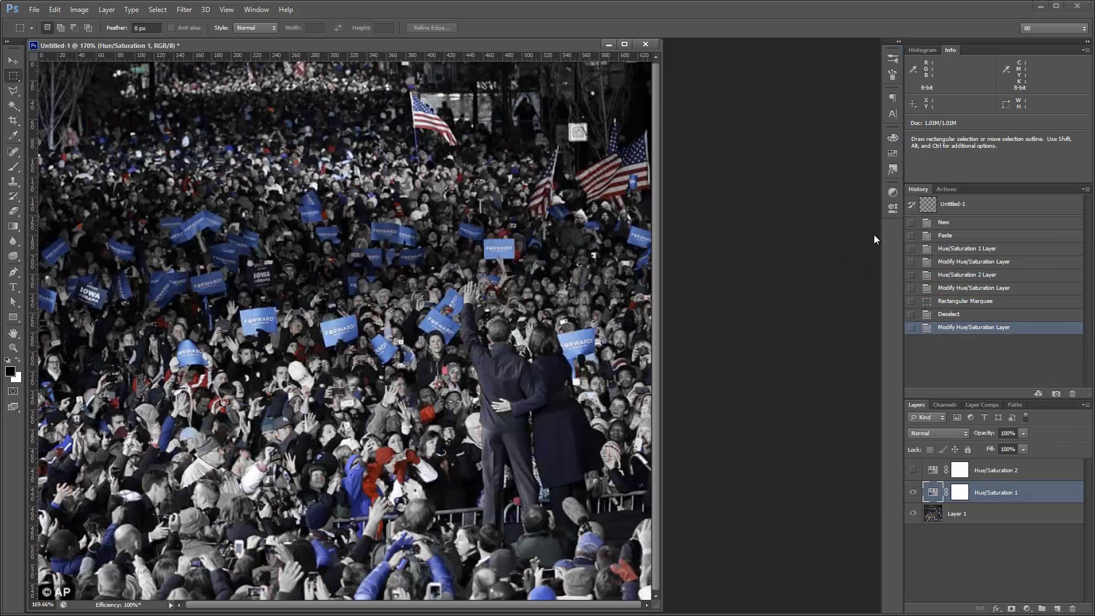
Step: Marquee-select about 103 by 74 px of crowd below the couple, then about 71 by 78 px beside the red hat, deselecting each
key("ctrl+1")
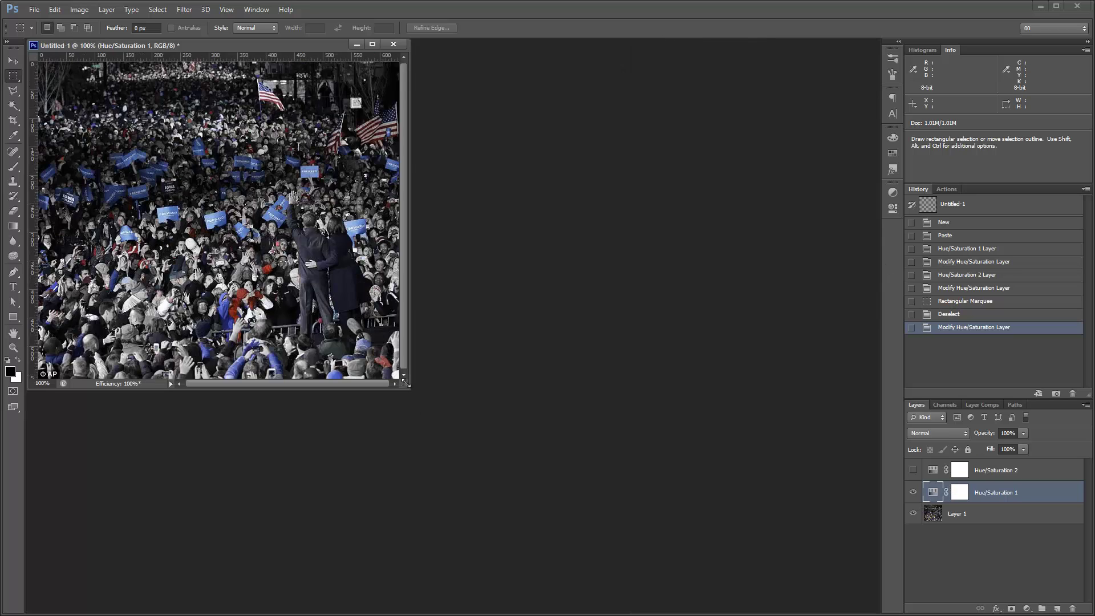
left_click_drag(404, 382, 630, 608)
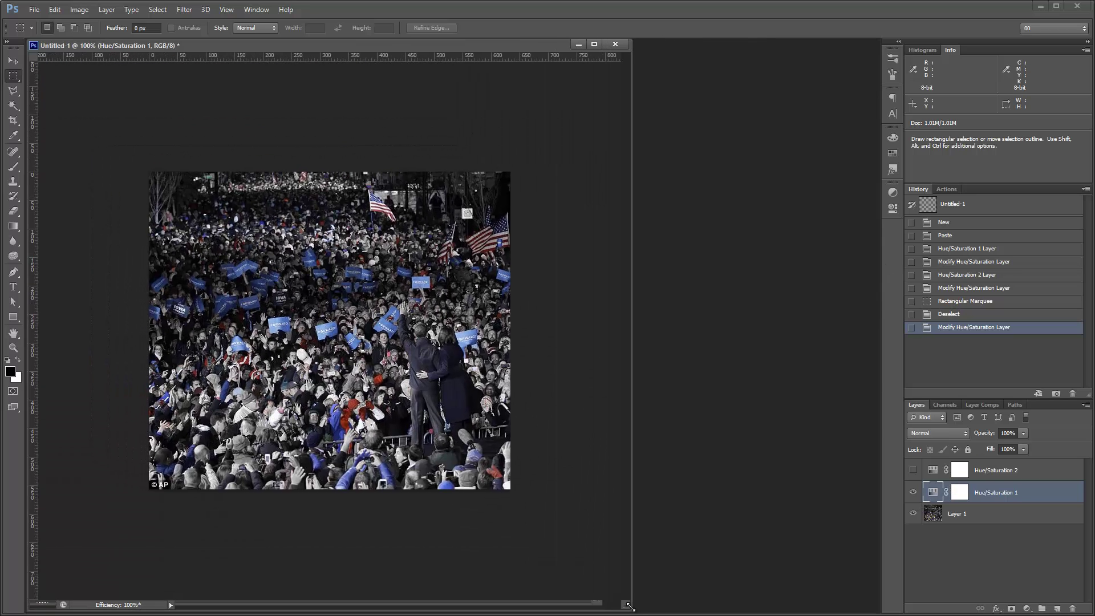
key("ctrl+equal")
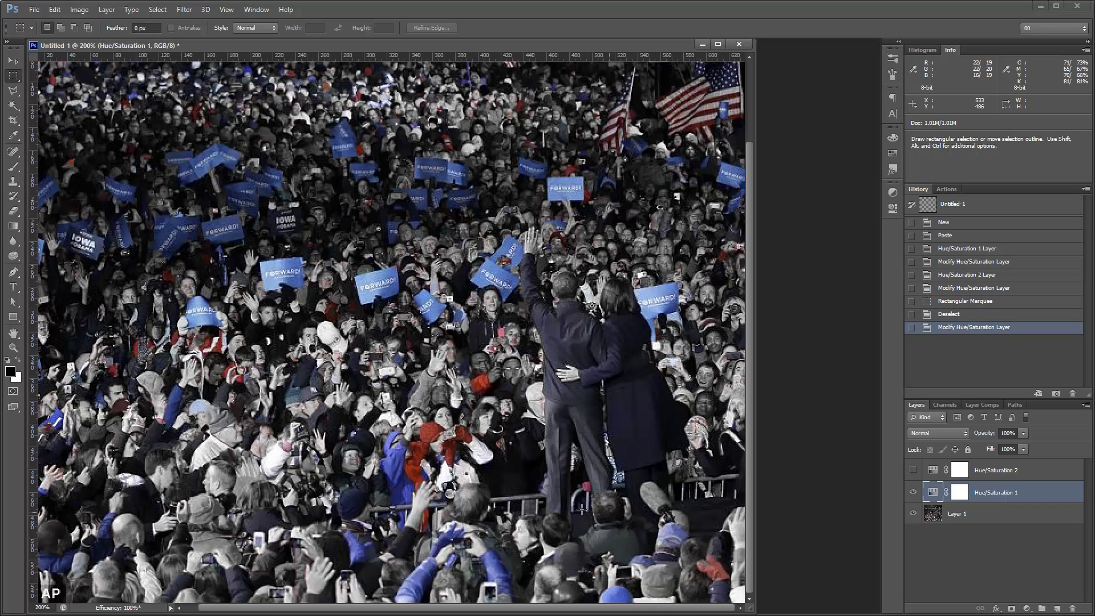
left_click_drag(546, 495, 662, 577)
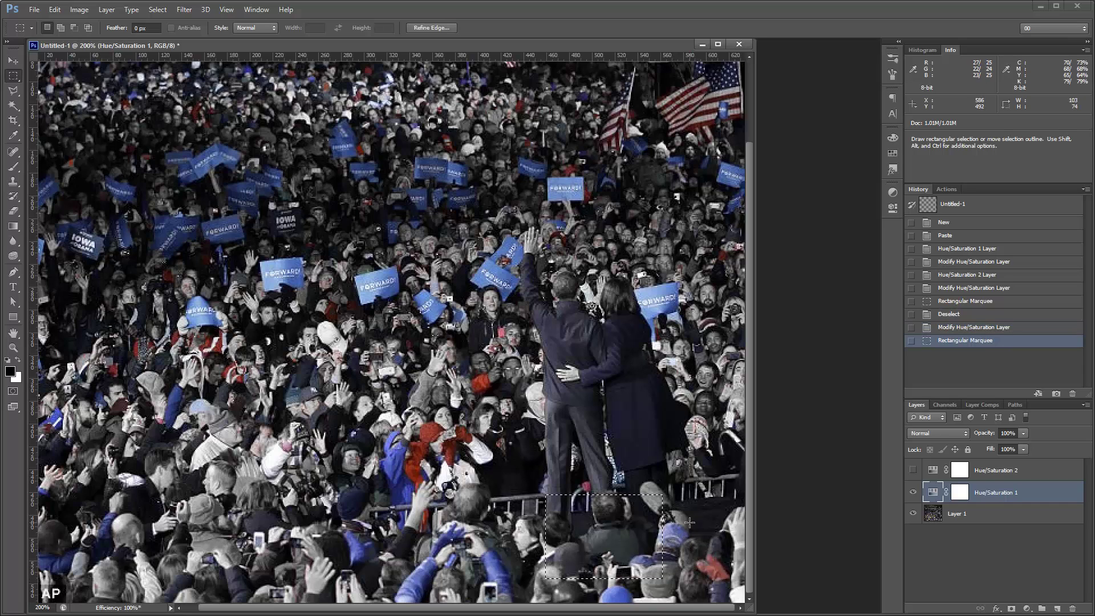
key("ctrl+d")
left_click_drag(331, 440, 414, 532)
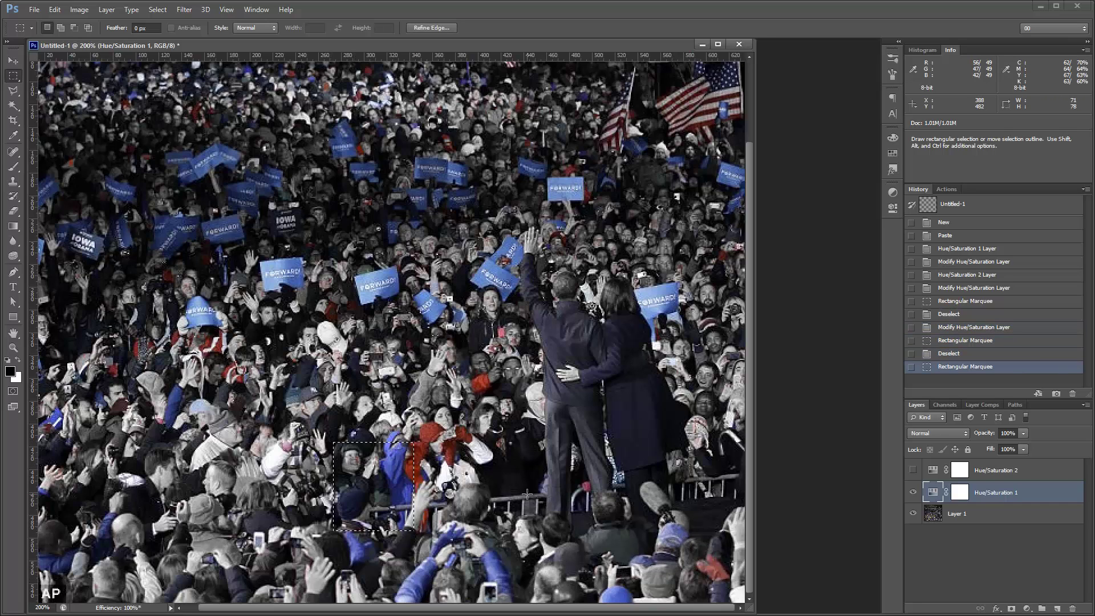
key("ctrl+d")
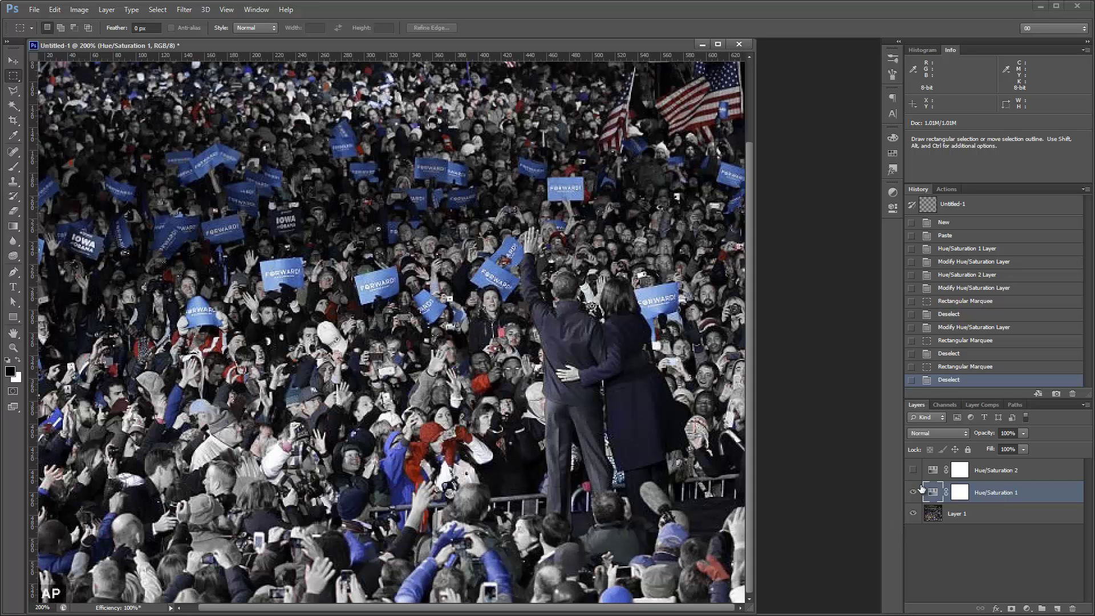
Step: Select the Hue/Saturation 2 layer and toggle its visibility repeatedly to compare the photo, leaving the layer shown
left_click(986, 471)
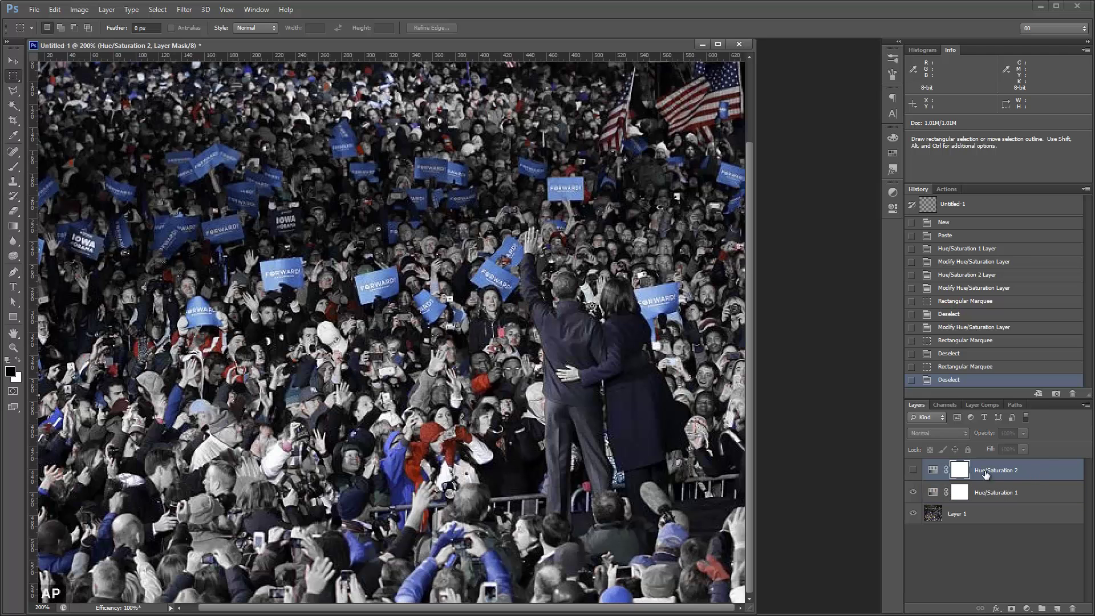
left_click(912, 469)
left_click(913, 469)
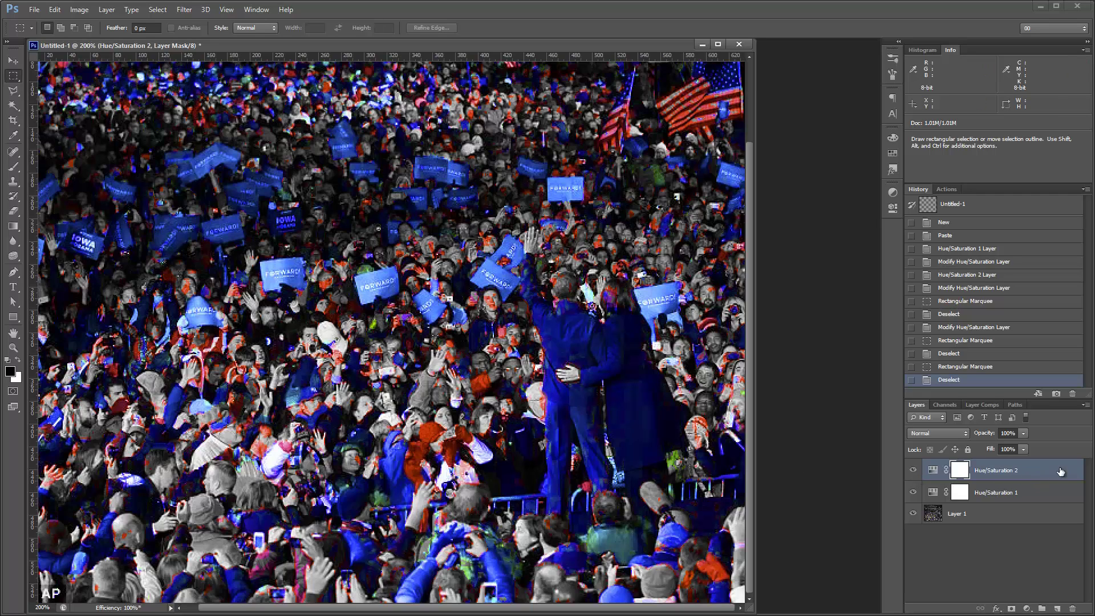
left_click(914, 471)
left_click(914, 471)
left_click(914, 471)
left_click(913, 471)
left_click(914, 471)
left_click(914, 471)
Step: Open the Hue/Saturation 1 adjustment, set the Cyans saturation to -100, and narrow and close its properties
double_click(933, 493)
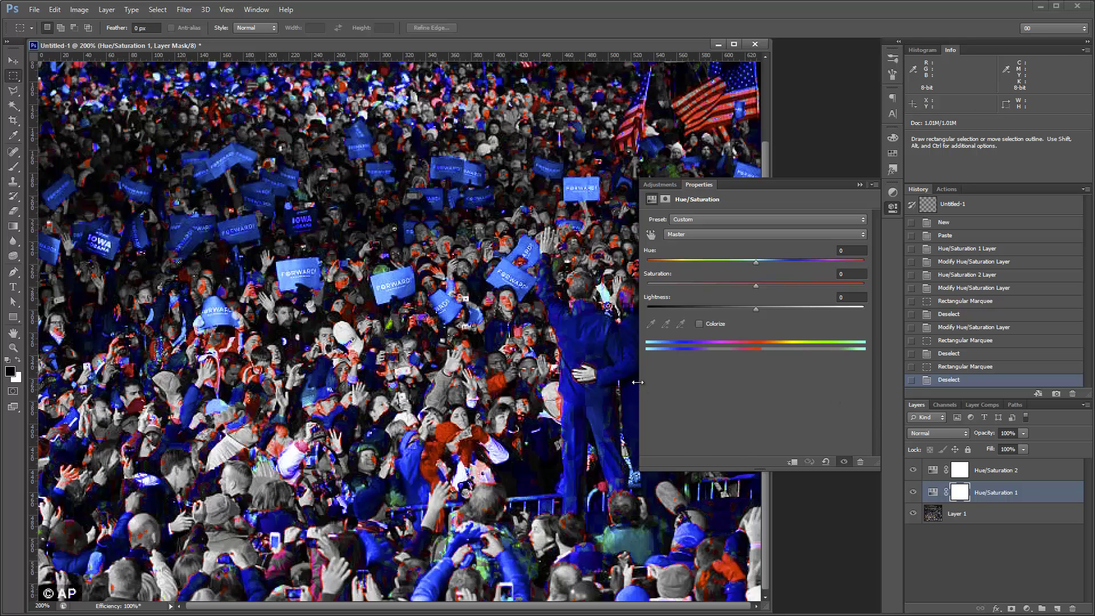
double_click(932, 492)
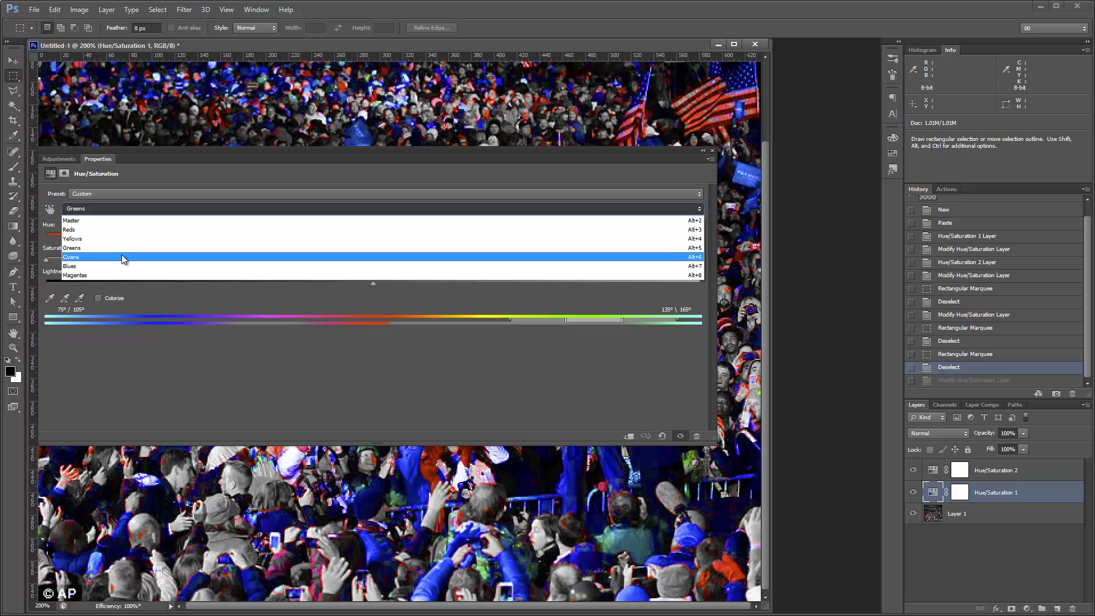
left_click(122, 256)
left_click_drag(374, 261, 63, 262)
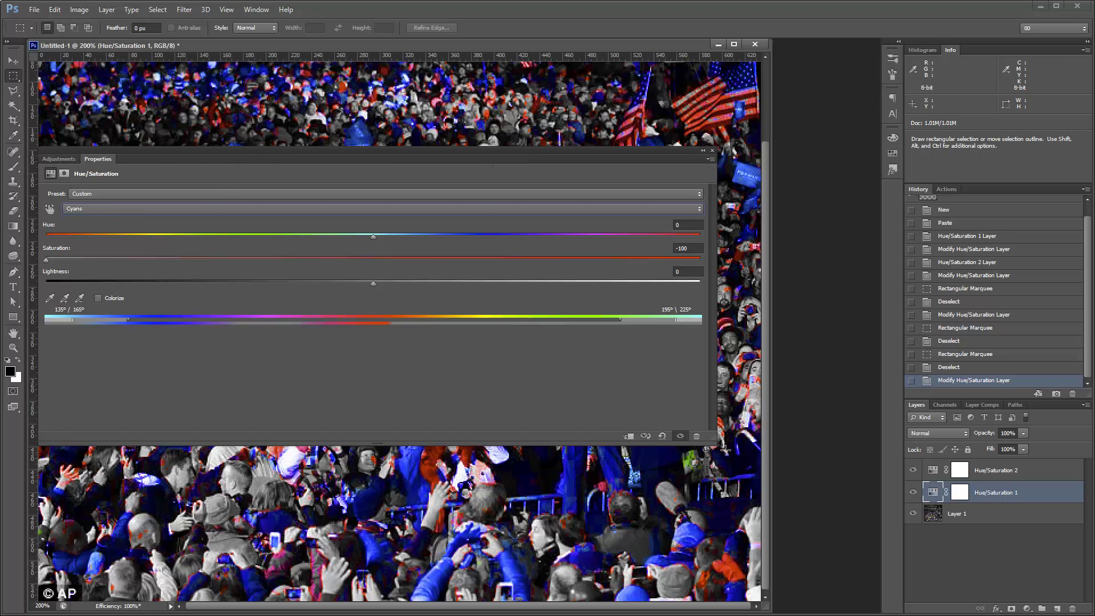
left_click_drag(652, 435, 264, 435)
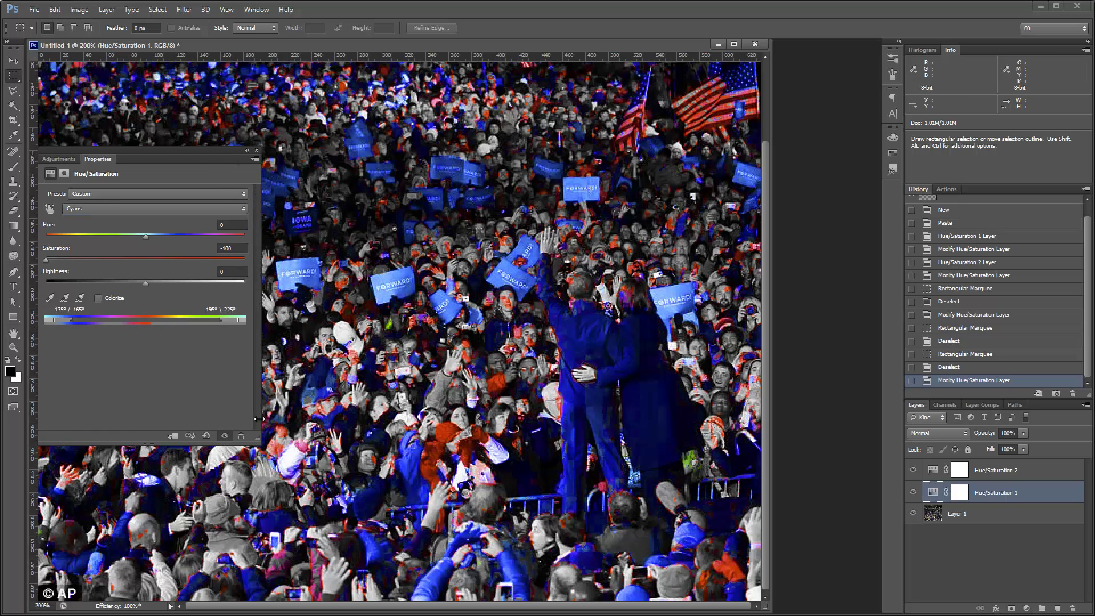
left_click_drag(129, 152, 891, 193)
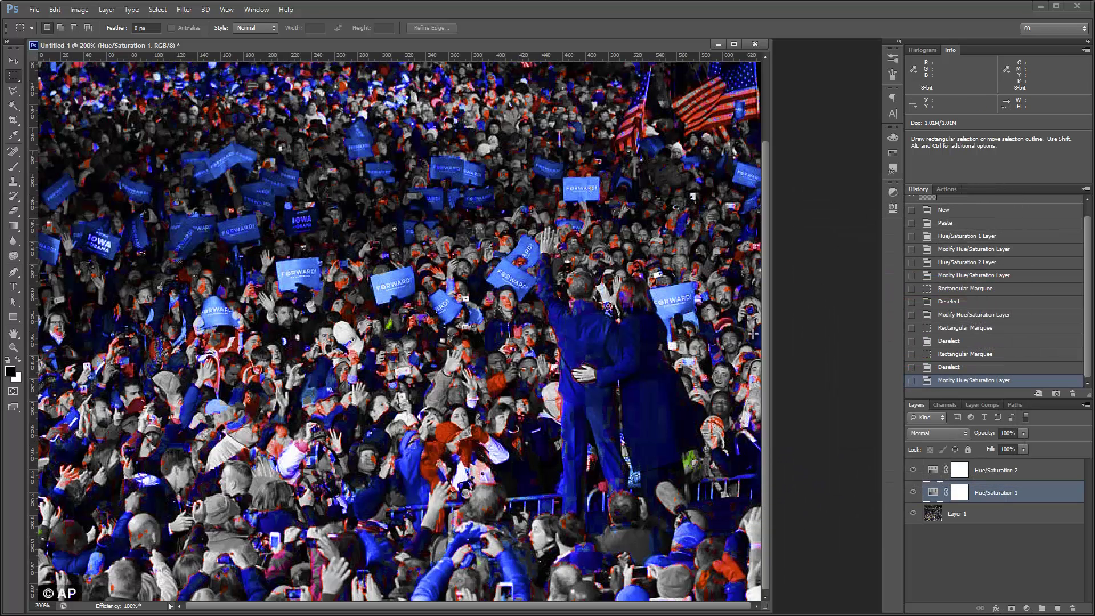
Step: Hide the Hue/Saturation 2 layer and raise the Cyans saturation in Hue/Saturation 1 to +14
left_click(913, 470)
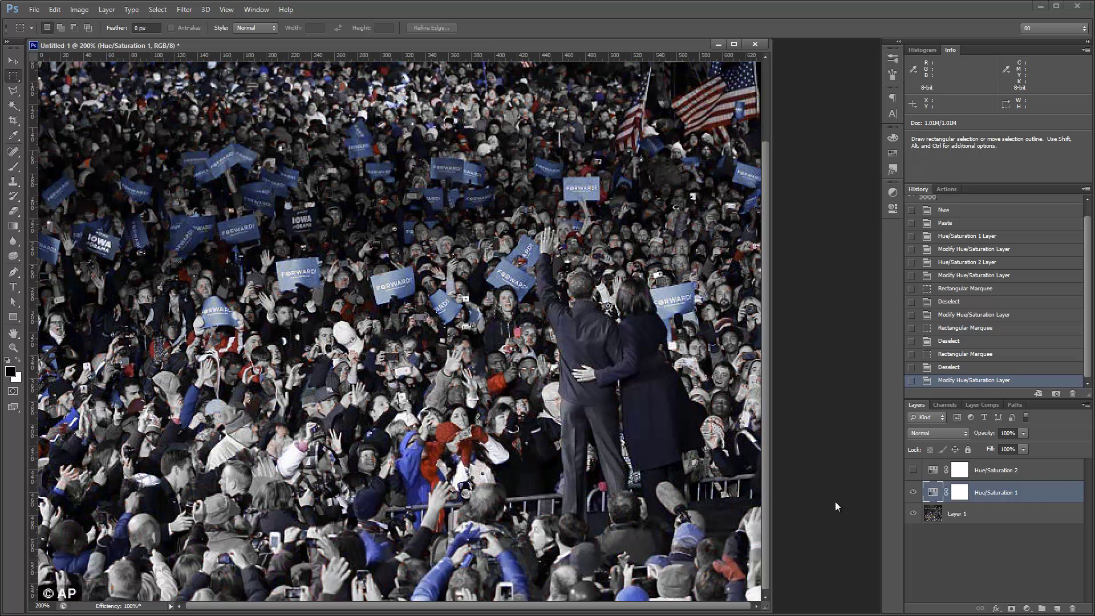
double_click(932, 491)
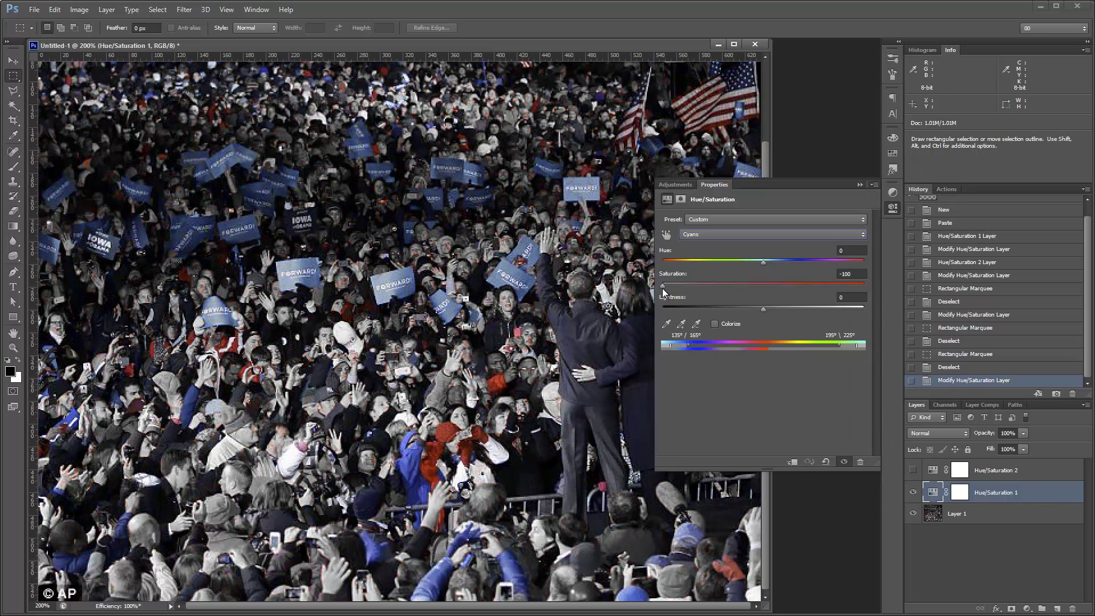
left_click_drag(662, 287, 760, 290)
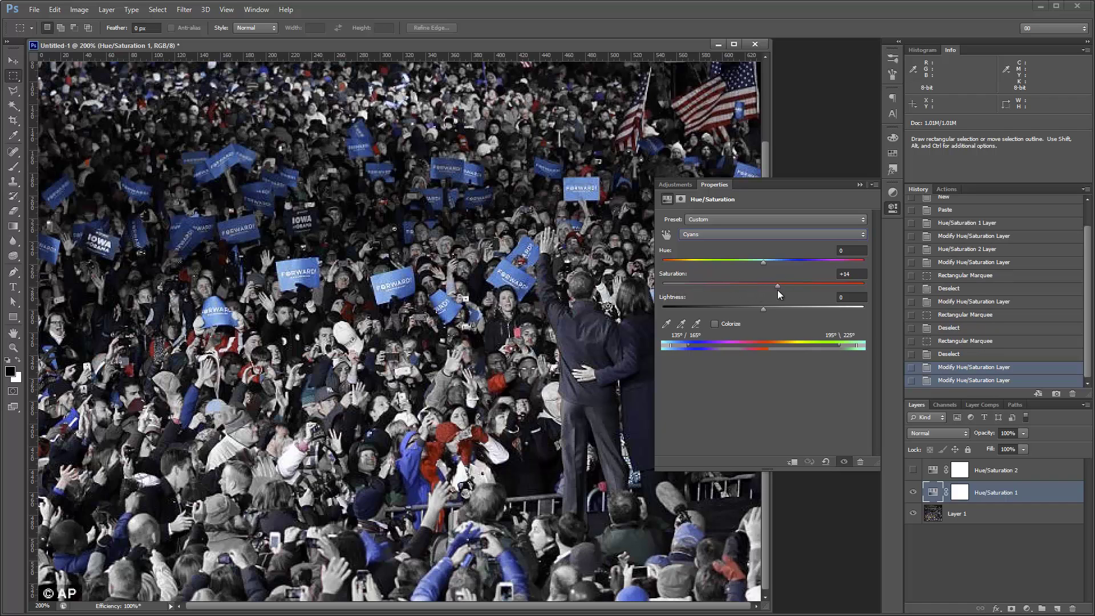
Step: Toggle Hue/Saturation 2 and Hue/Saturation 1 on and off in turn to compare the adjusted and original colors
left_click(912, 470)
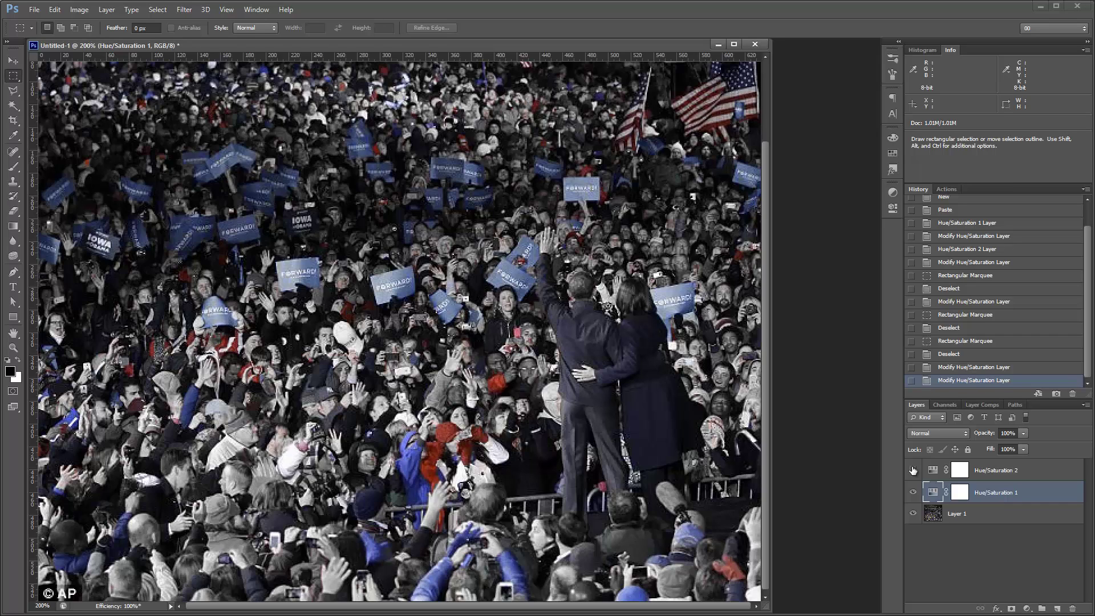
left_click(912, 470)
left_click(914, 491)
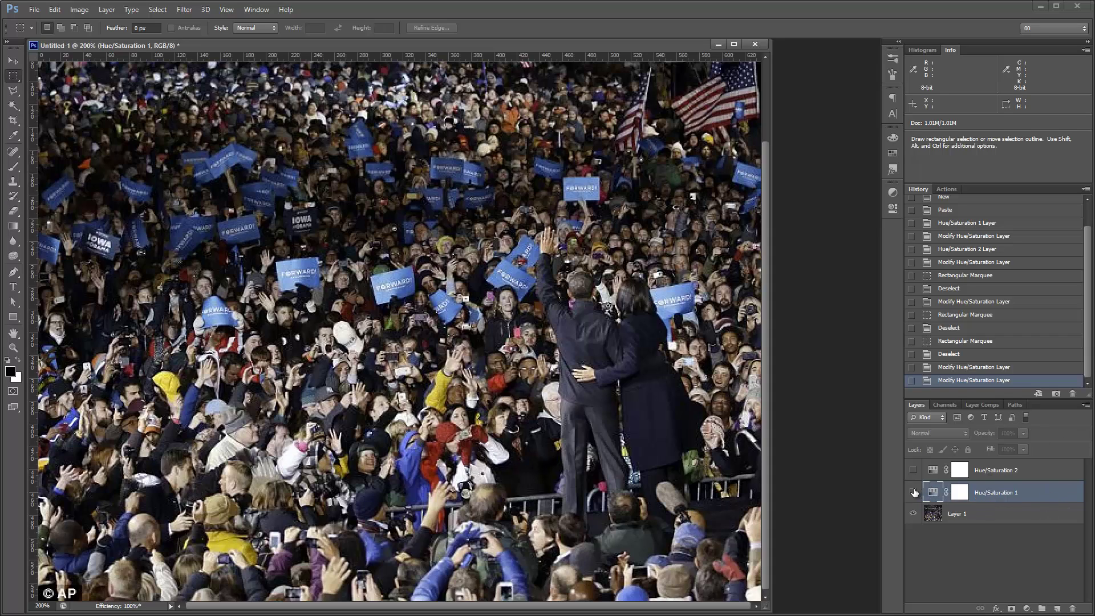
left_click(913, 491)
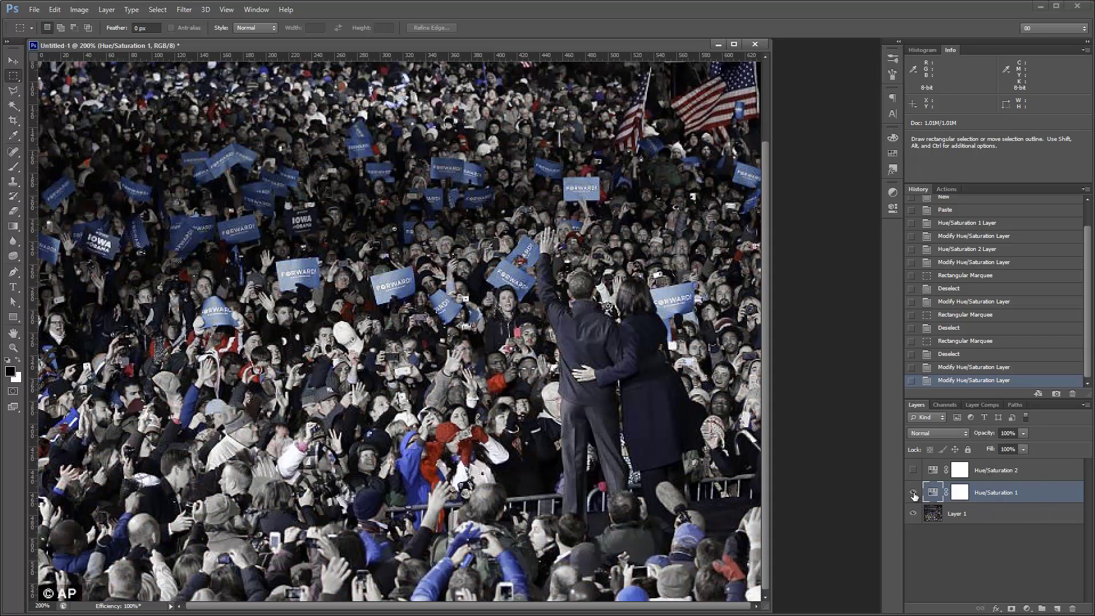
Step: Hide the Hue/Saturation 1 layer and marquee-select the couple on Layer 1
left_click(913, 491)
left_click(964, 513)
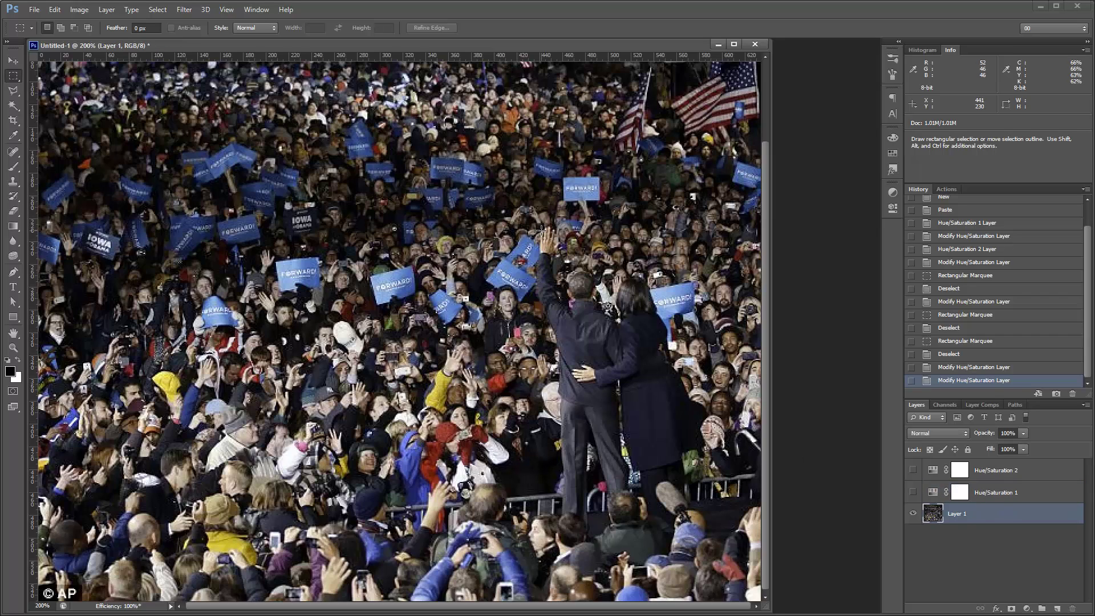
left_click_drag(527, 216, 679, 461)
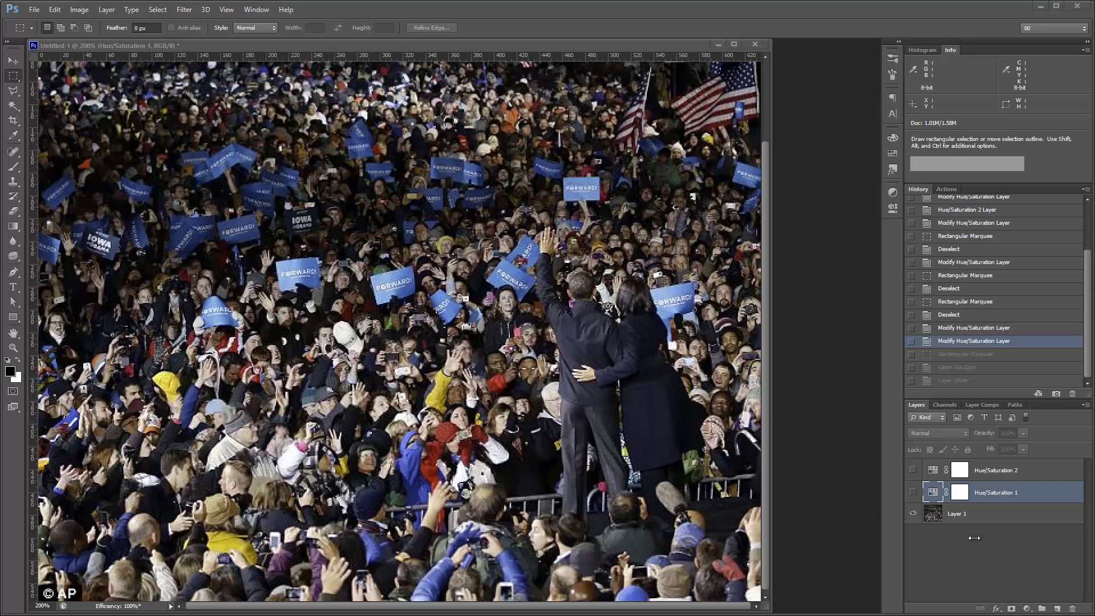
Step: Marquee-select an area of about 163 by 228 px around the couple on Layer 1 and copy it to a new layer
left_click(933, 514)
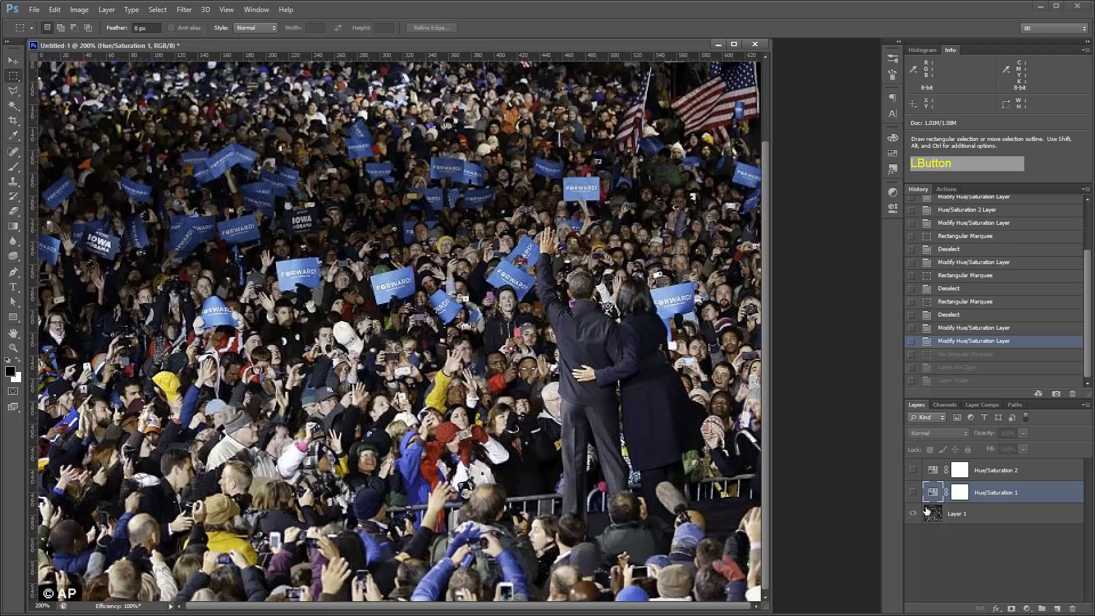
left_click(524, 220)
left_click_drag(524, 220, 710, 479)
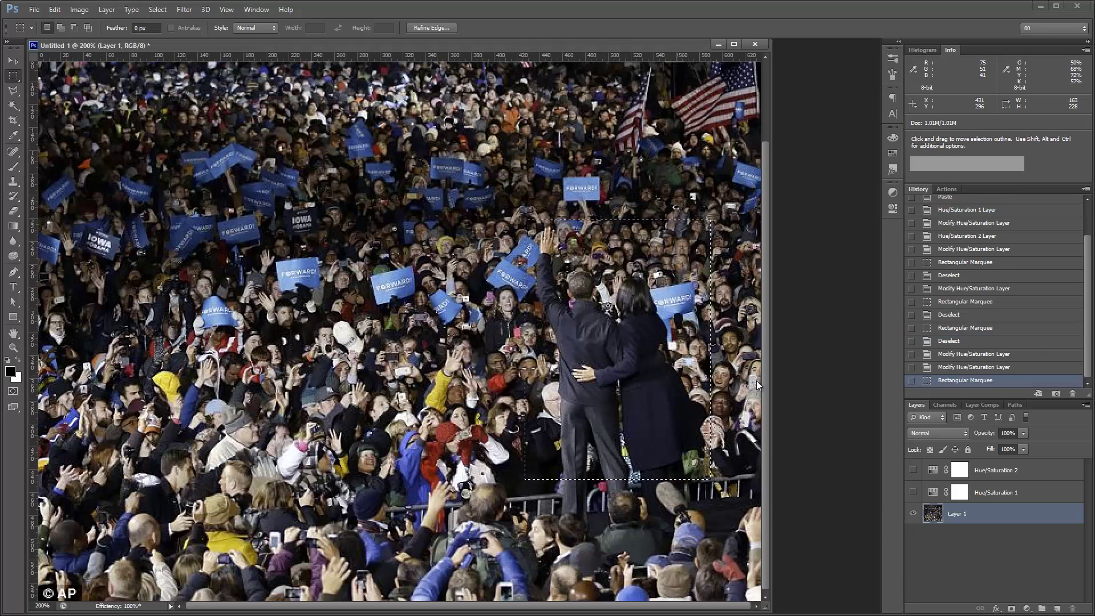
key("ctrl+j")
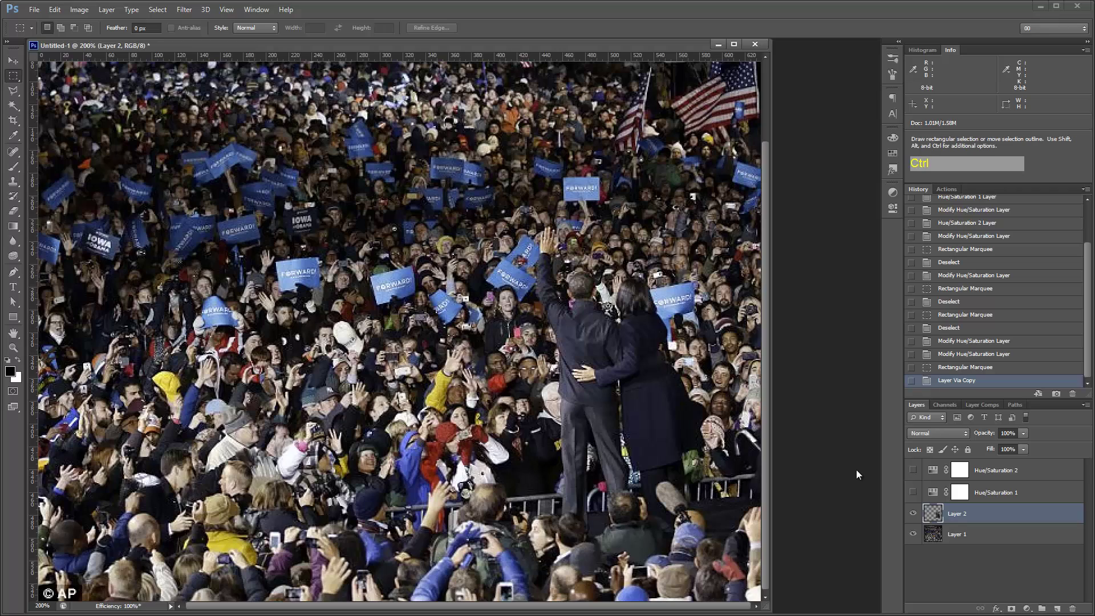
Step: Move the copied couple layer above both adjustment layers, with Hue/Saturation 1 shown and Layer 1 hidden
left_click_drag(975, 521, 981, 468)
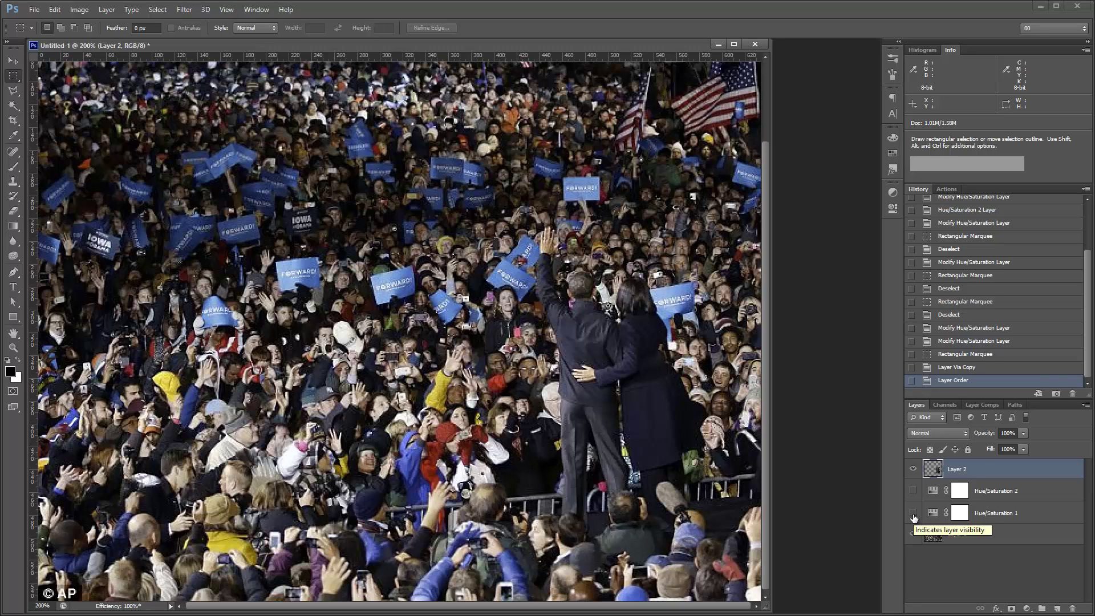
left_click(913, 513)
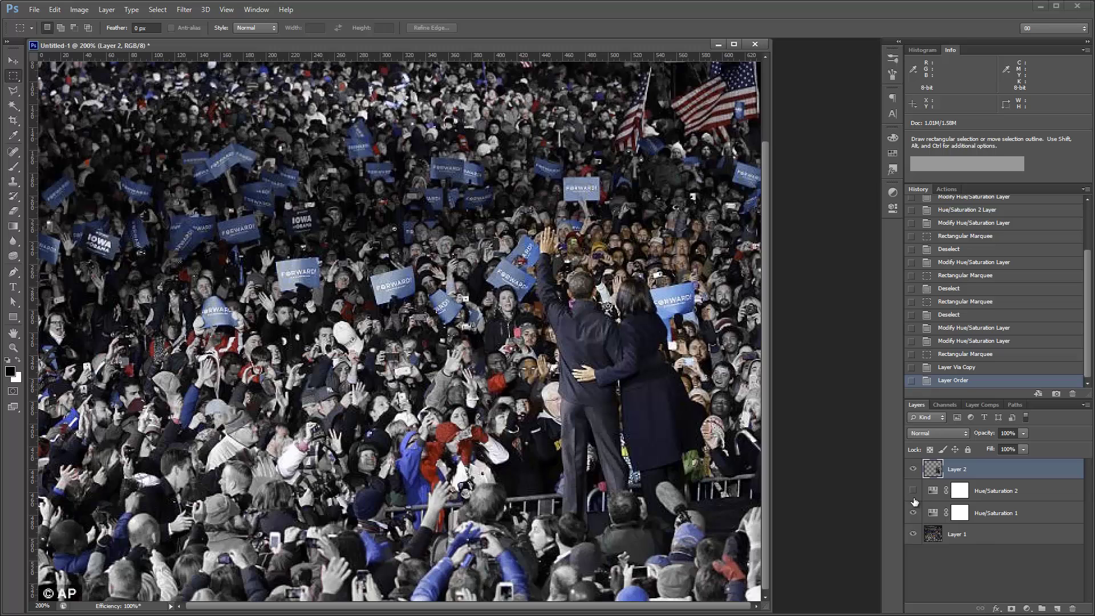
left_click(912, 534)
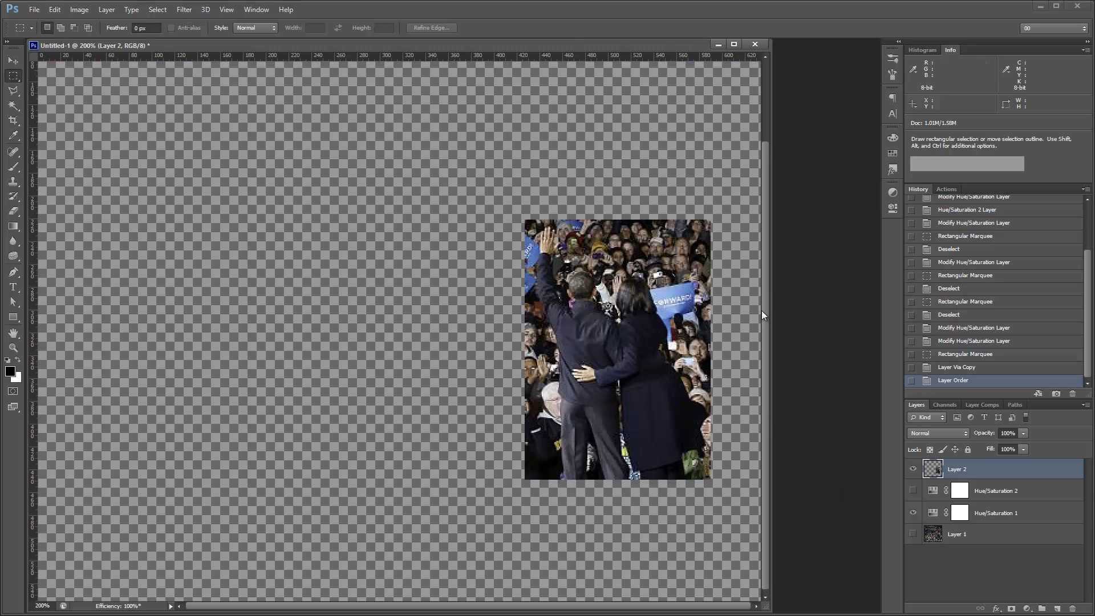
Step: Add a layer mask to Layer 2 and paint it black with a 35 px brush over the crowd above and beside the woman
key("ctrl+plus")
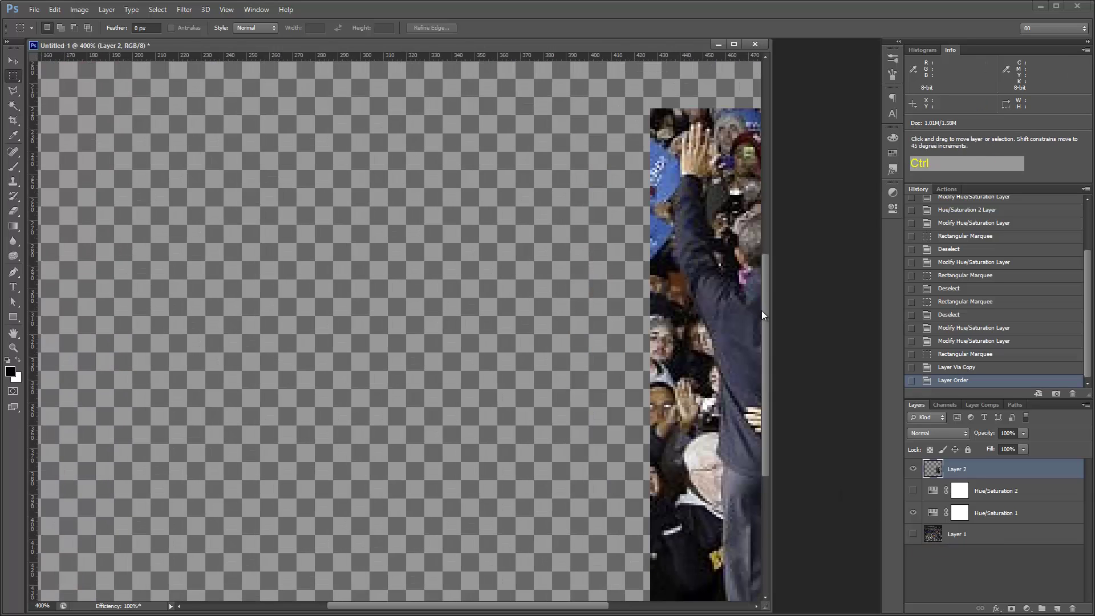
left_click_drag(540, 293, 303, 297)
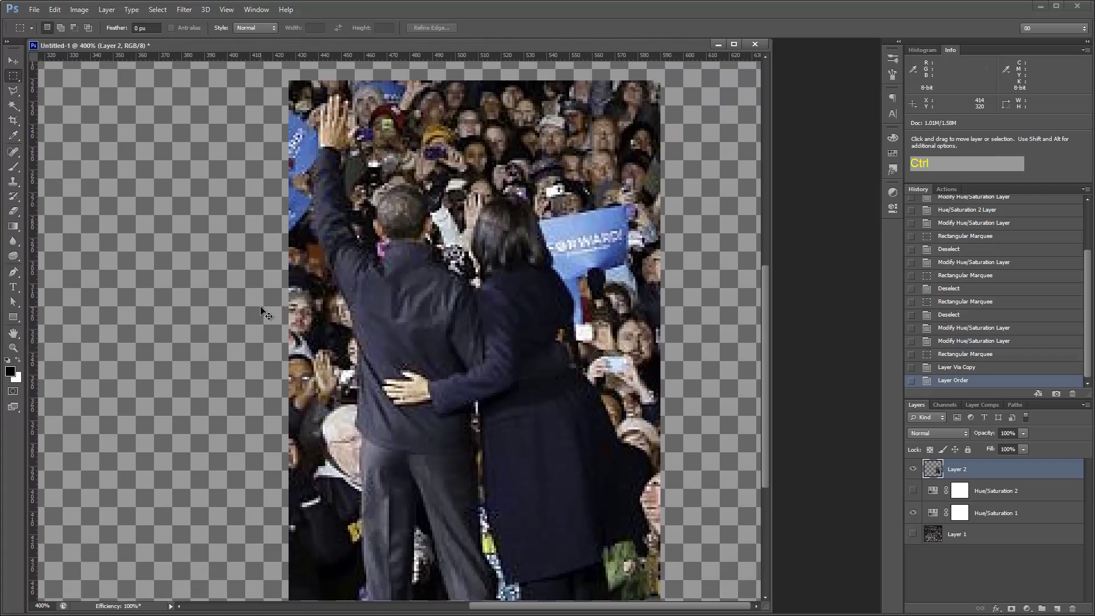
key("ctrl+minus")
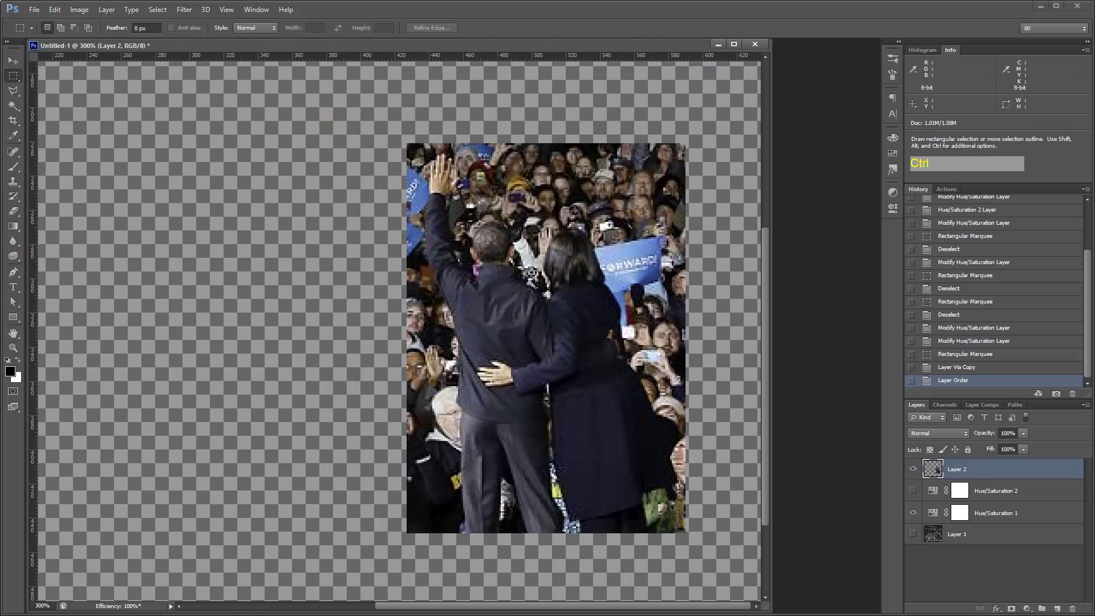
left_click(1010, 608)
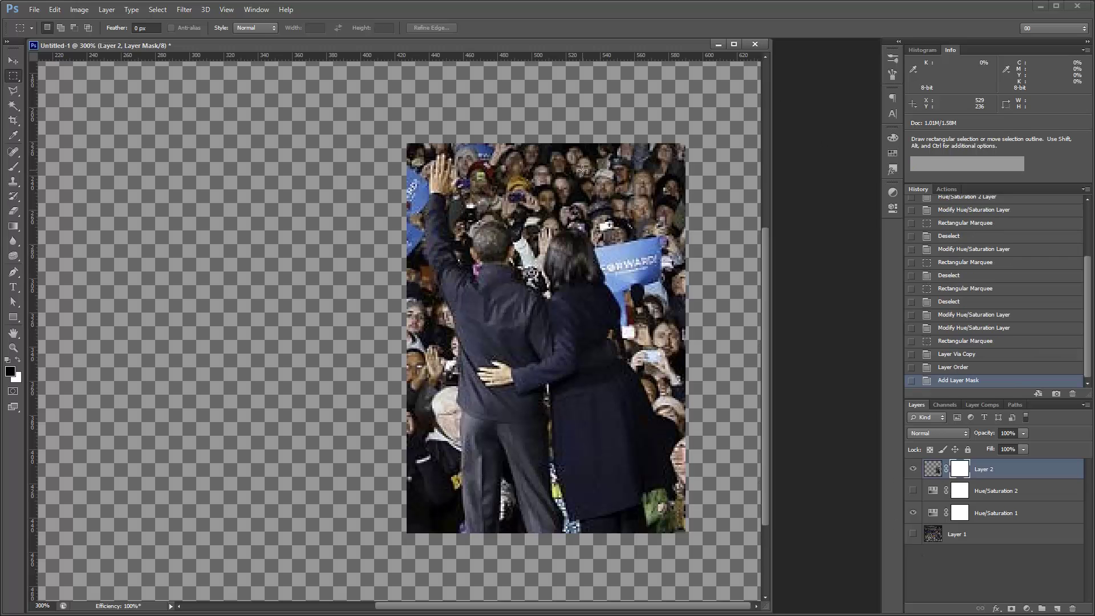
key("b")
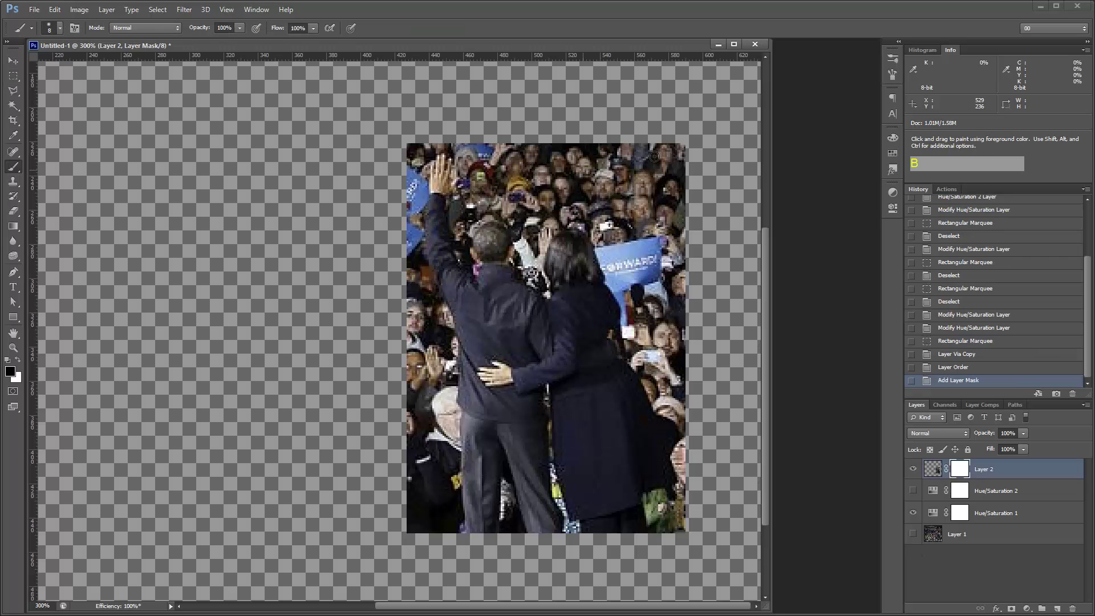
right_click(605, 149)
mouse_move(604, 149)
left_mouse_down()
mouse_move(483, 162)
mouse_move(592, 190)
mouse_move(671, 244)
mouse_move(702, 304)
mouse_move(636, 214)
mouse_move(692, 370)
mouse_move(697, 486)
mouse_move(716, 519)
mouse_move(702, 541)
mouse_move(684, 507)
left_mouse_up()
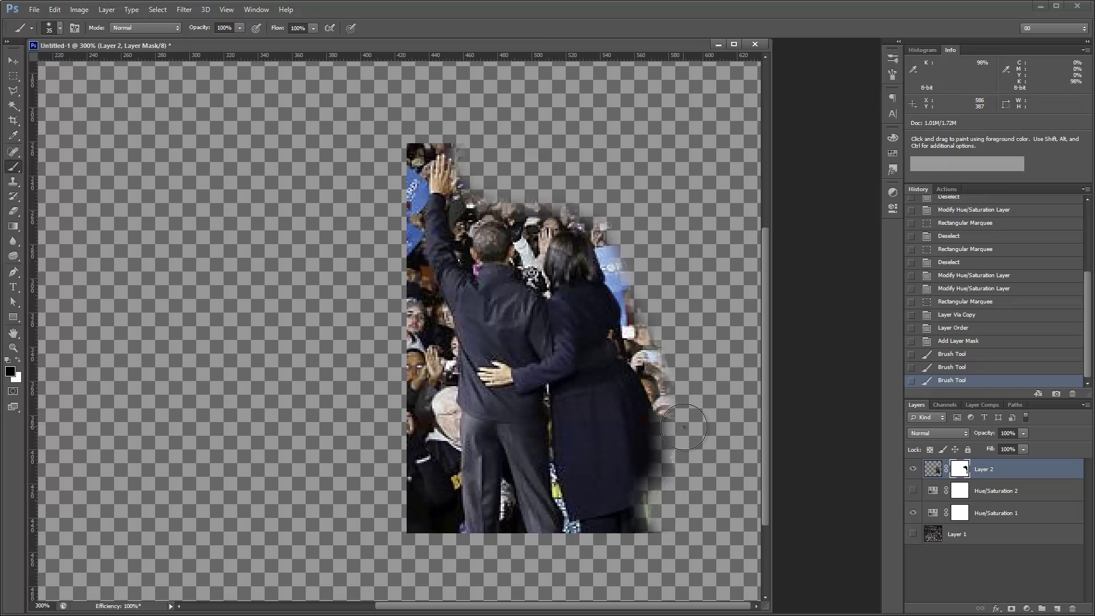
mouse_move(682, 399)
left_mouse_down()
mouse_move(643, 327)
mouse_move(648, 305)
mouse_move(622, 238)
mouse_move(581, 211)
left_mouse_up()
Step: Mask out the remaining crowd closely around the couple on Layer 2 with a smaller black brush
key("bracketleft")
key("bracketleft")
key("bracketleft")
key("bracketleft")
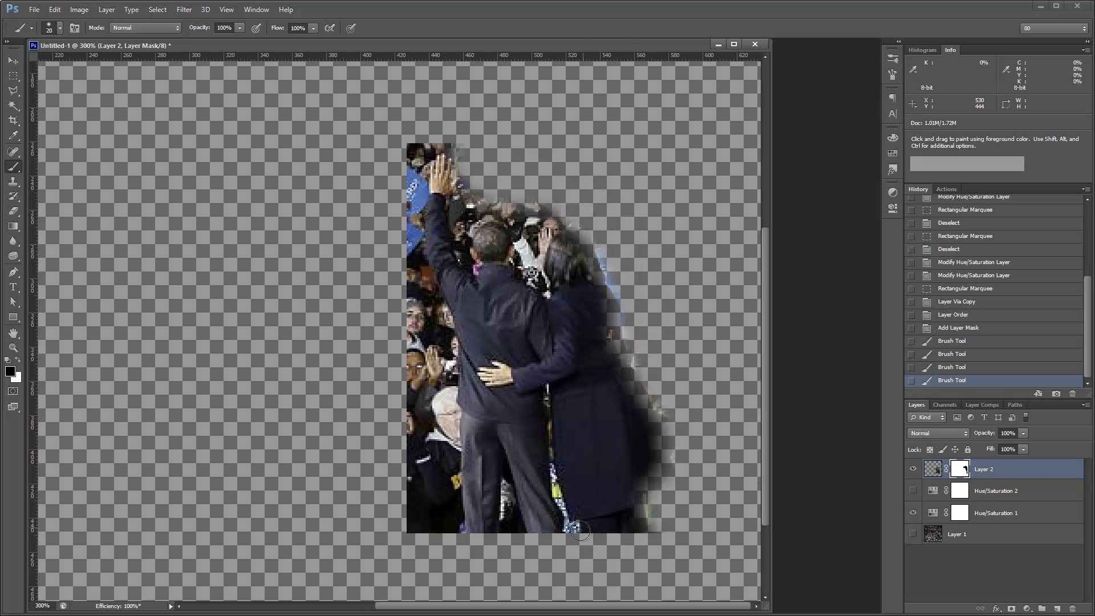
left_click_drag(577, 536, 562, 504)
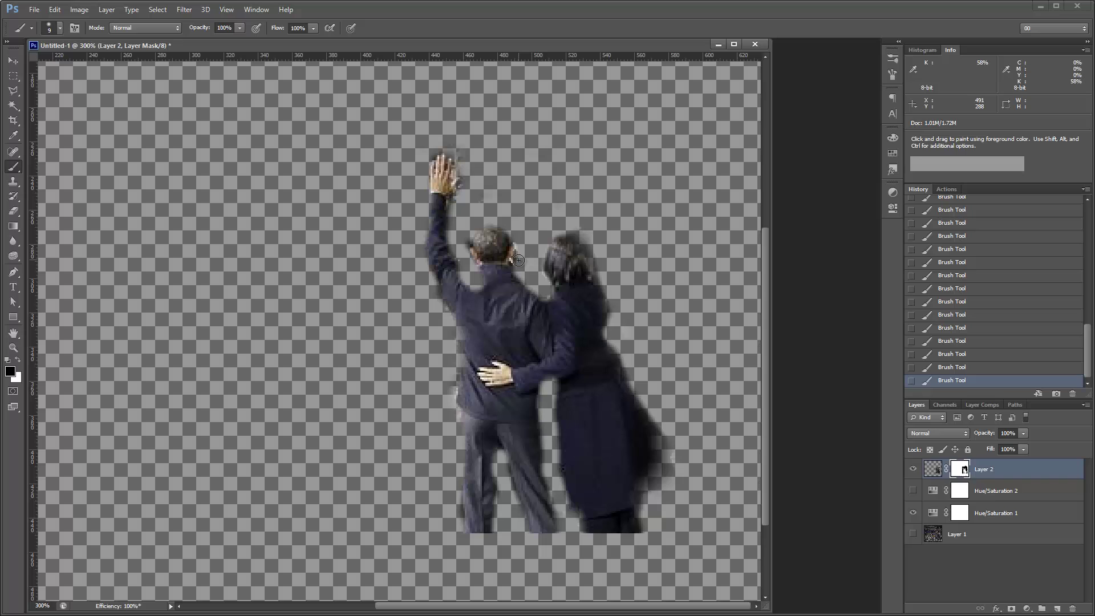
mouse_move(521, 268)
left_mouse_down()
mouse_move(520, 257)
mouse_move(479, 268)
mouse_move(465, 311)
left_mouse_up()
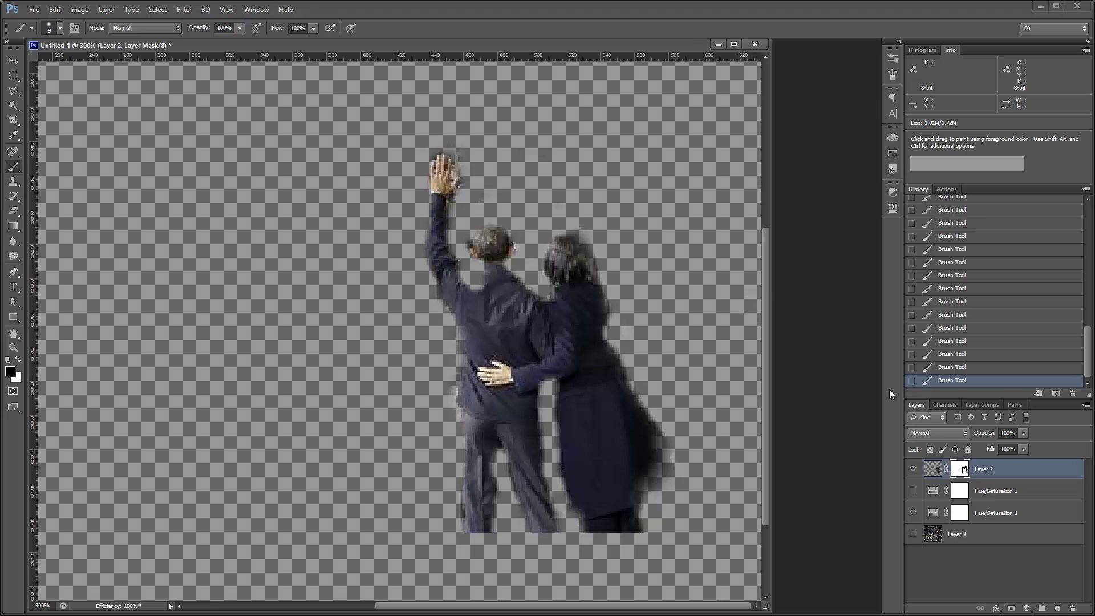
Step: Show Layer 1 beneath the masked couple and touch up the mask along the man's raised arm and back
left_click(913, 533)
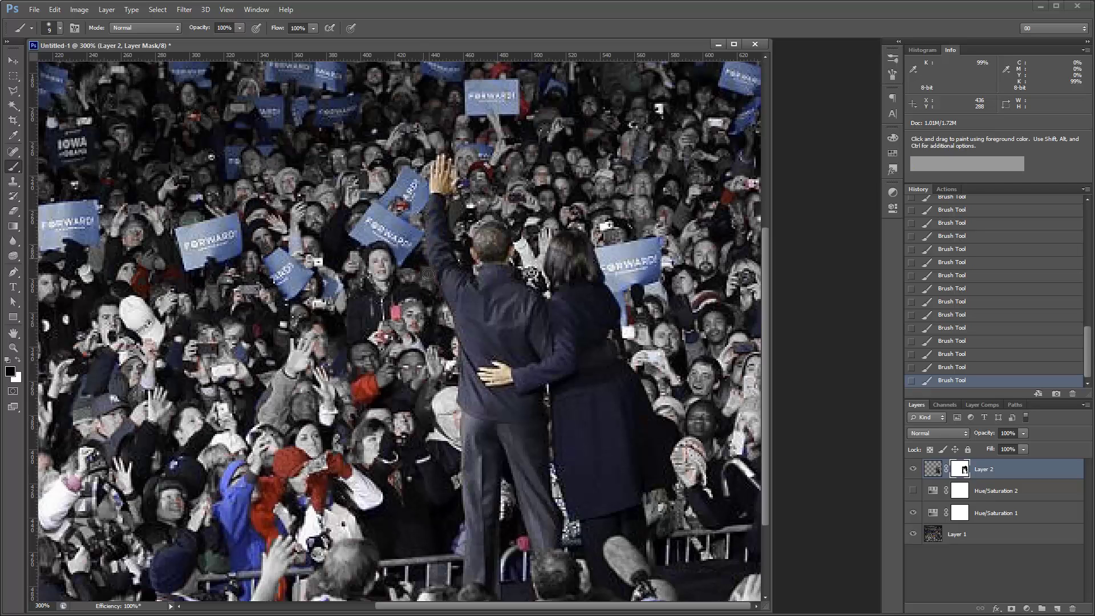
left_click_drag(425, 265, 458, 342)
key("space")
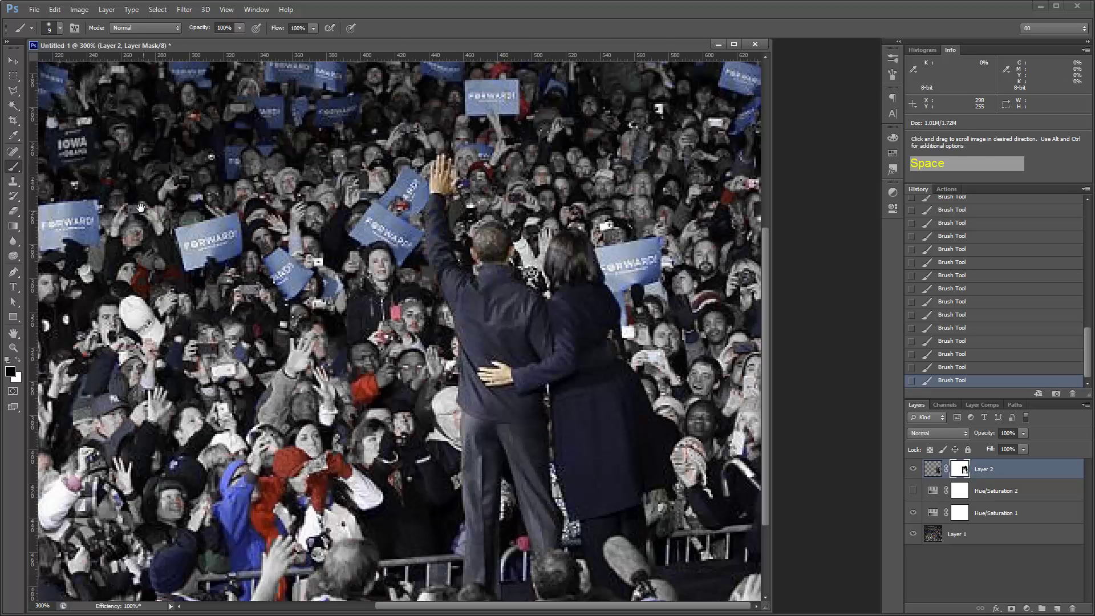
mouse_move(114, 201)
left_mouse_down()
mouse_move(425, 299)
mouse_move(464, 456)
mouse_move(461, 267)
left_mouse_up()
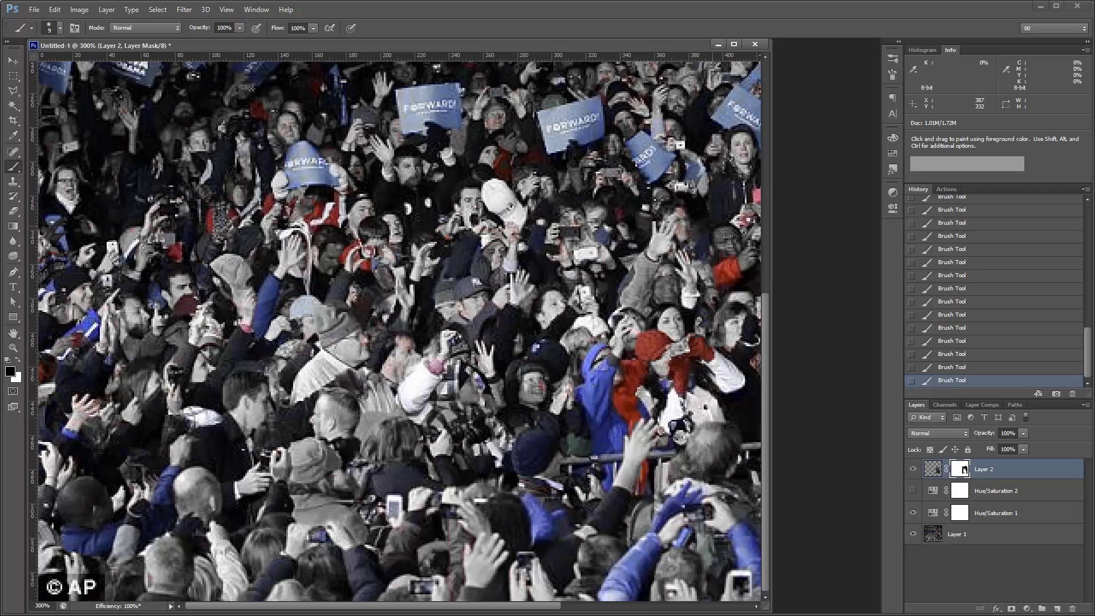
Step: Duplicate Layer 1 and move the copy between Layer 2 and Hue/Saturation 2
left_click(992, 541)
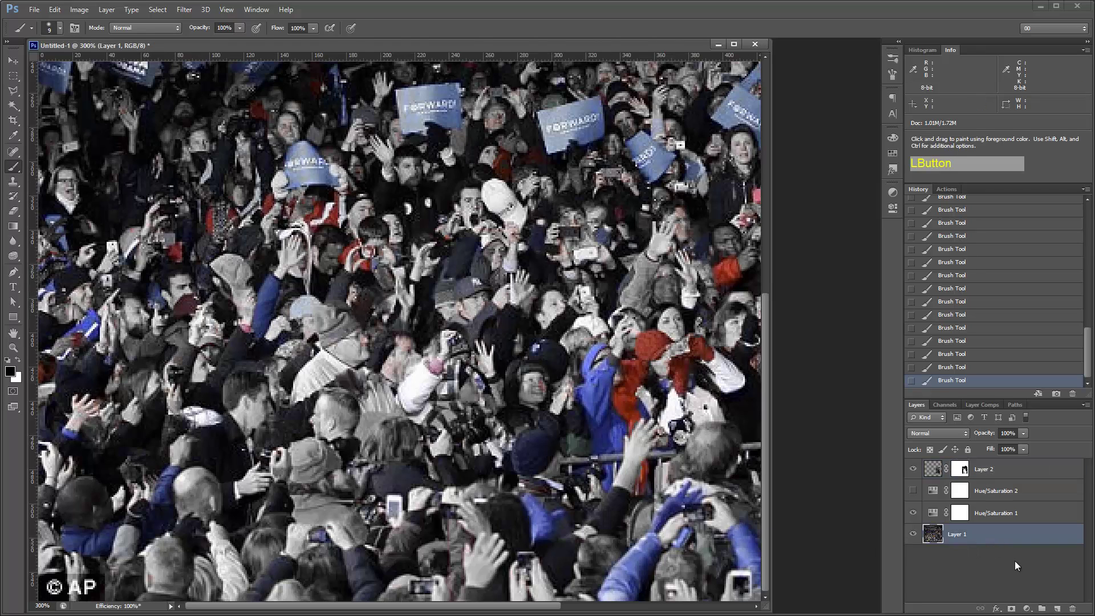
key("ctrl+j")
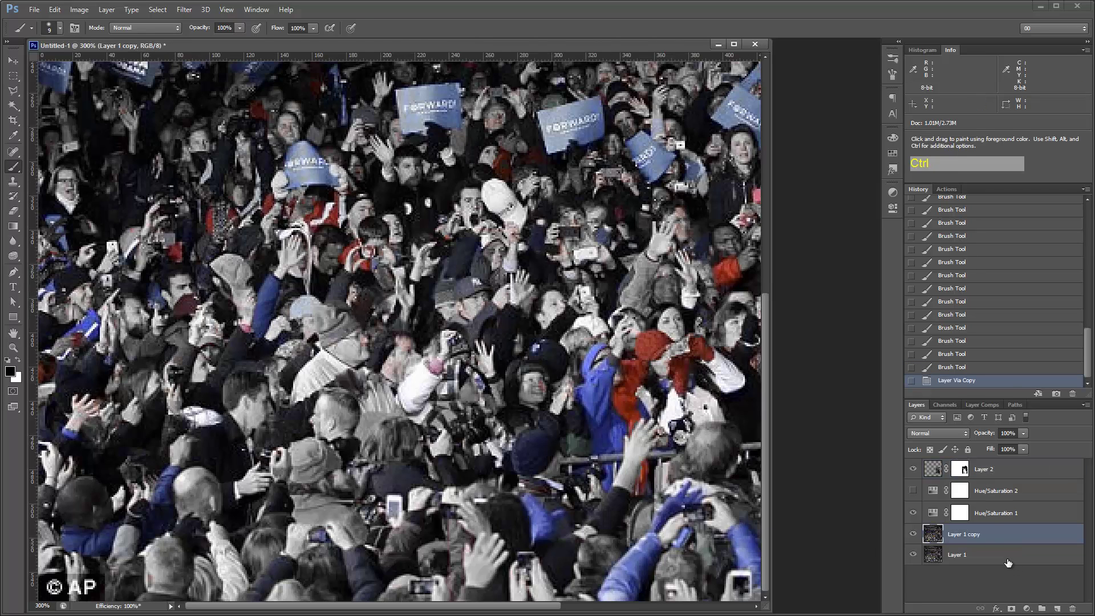
left_click_drag(972, 538, 977, 485)
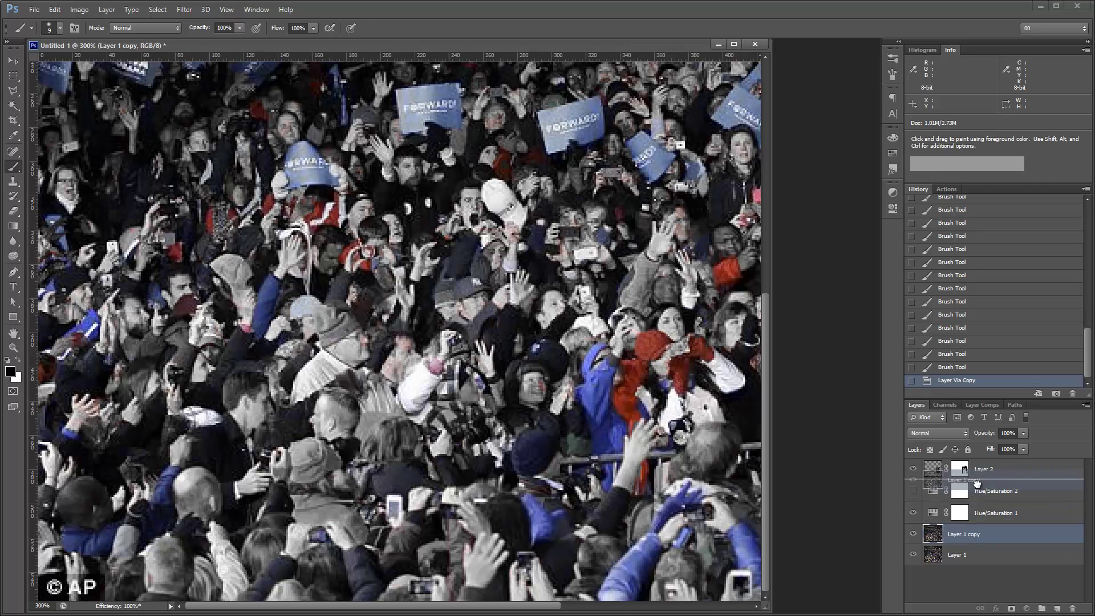
Step: Add a Hue/Saturation adjustment layer above Layer 1 copy with the master saturation reduced to its minimum
left_click(1027, 609)
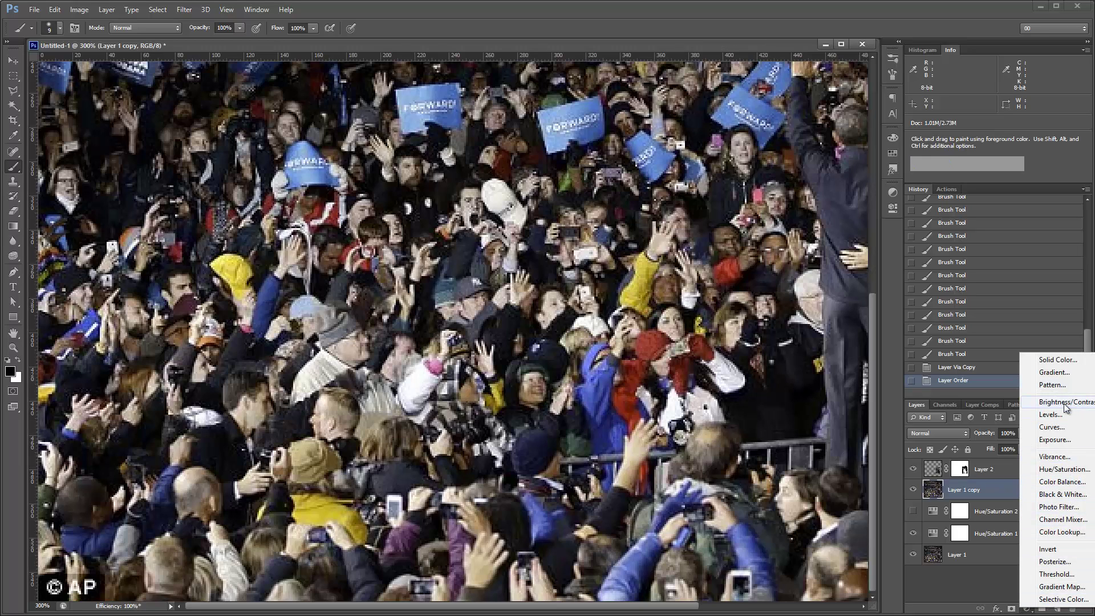
left_click(1062, 473)
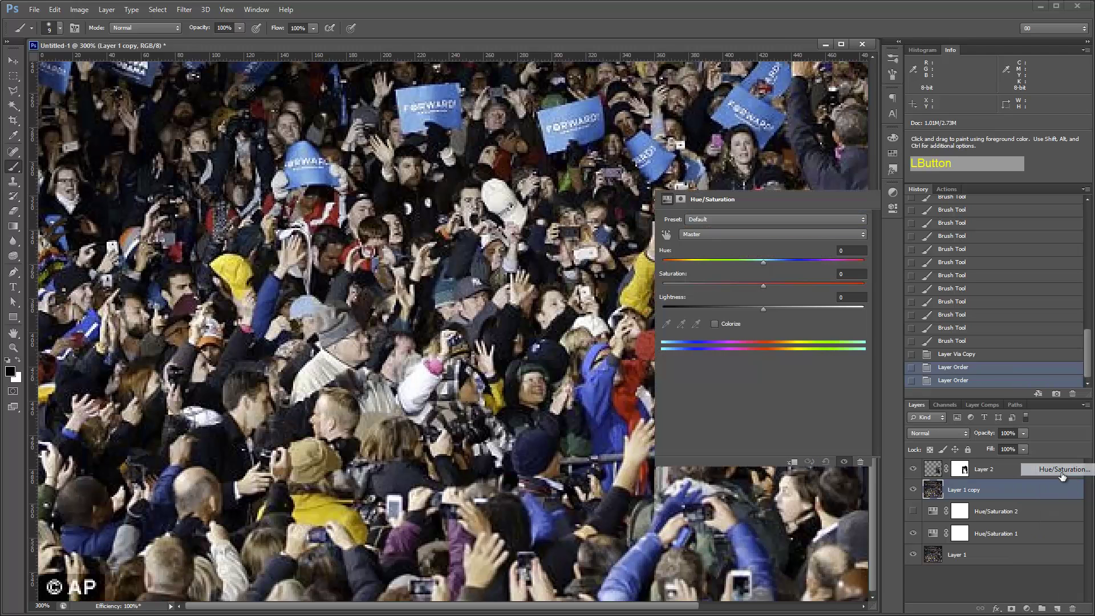
left_click(763, 287)
left_click_drag(763, 292, 664, 285)
left_click(892, 208)
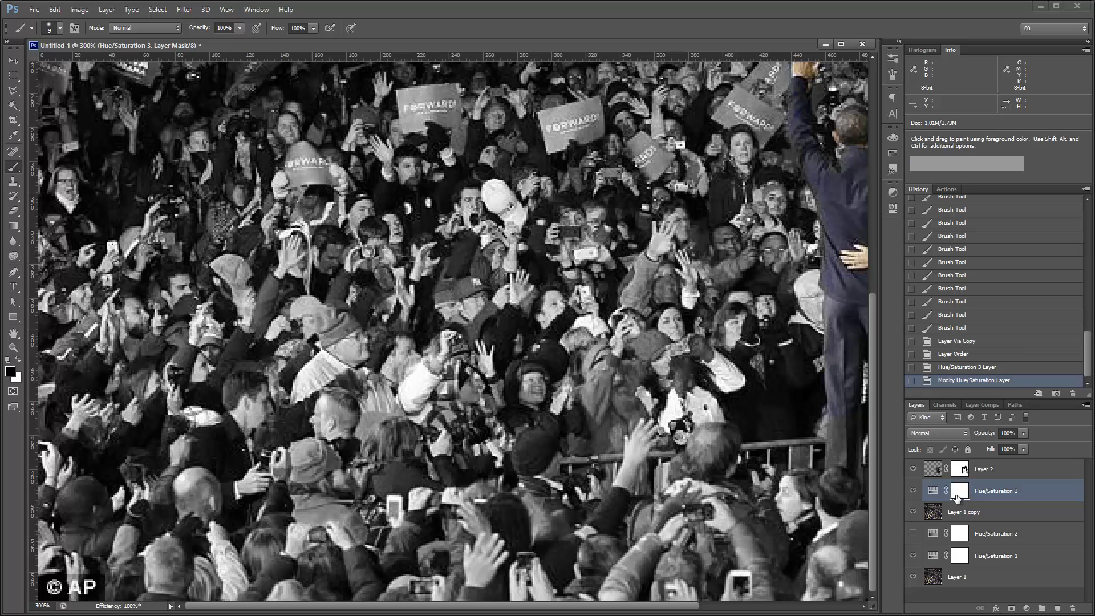
Step: Rename the Hue/Saturation 3 layer as desaturation
double_click(1010, 490)
type("des")
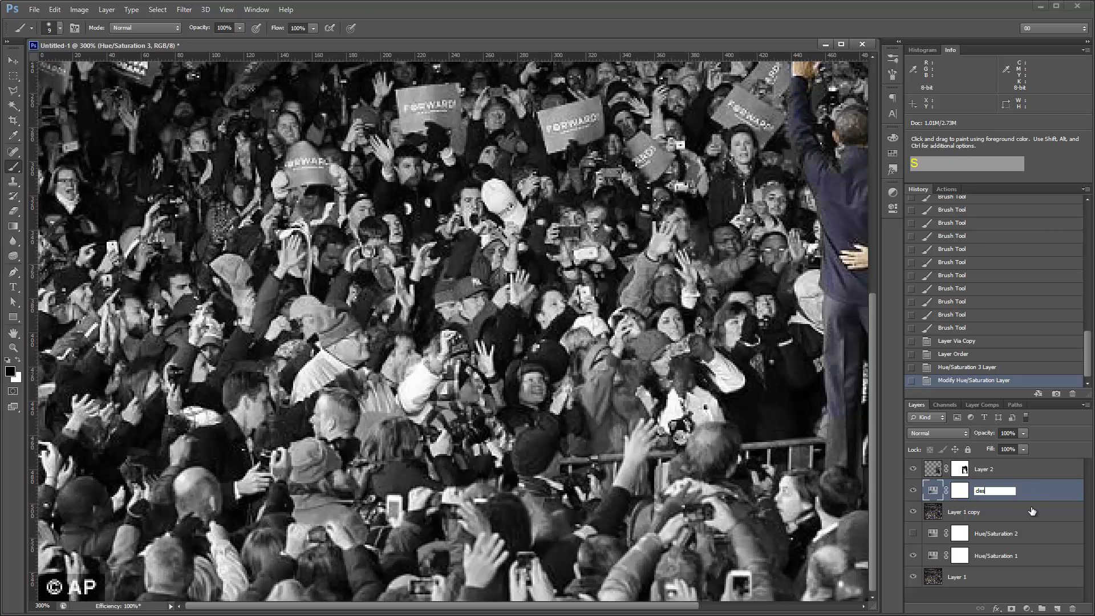
type("aturation")
key("Return")
Step: Rename the Hue/Saturation 2 layer as supersaturation and the Hue/Saturation 1 layer as redblue
double_click(1001, 534)
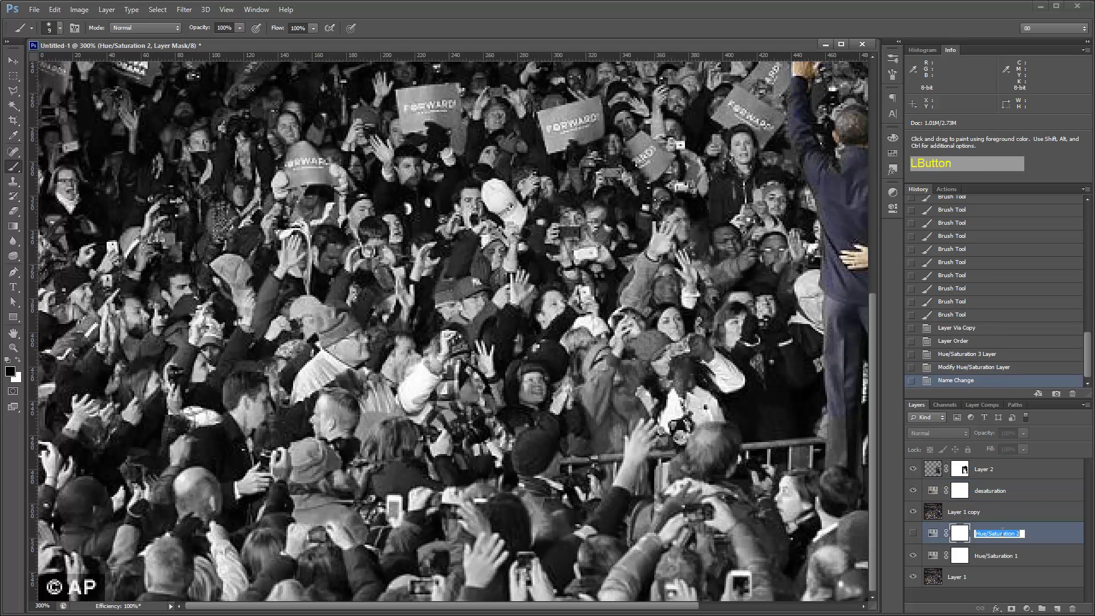
type("supersa")
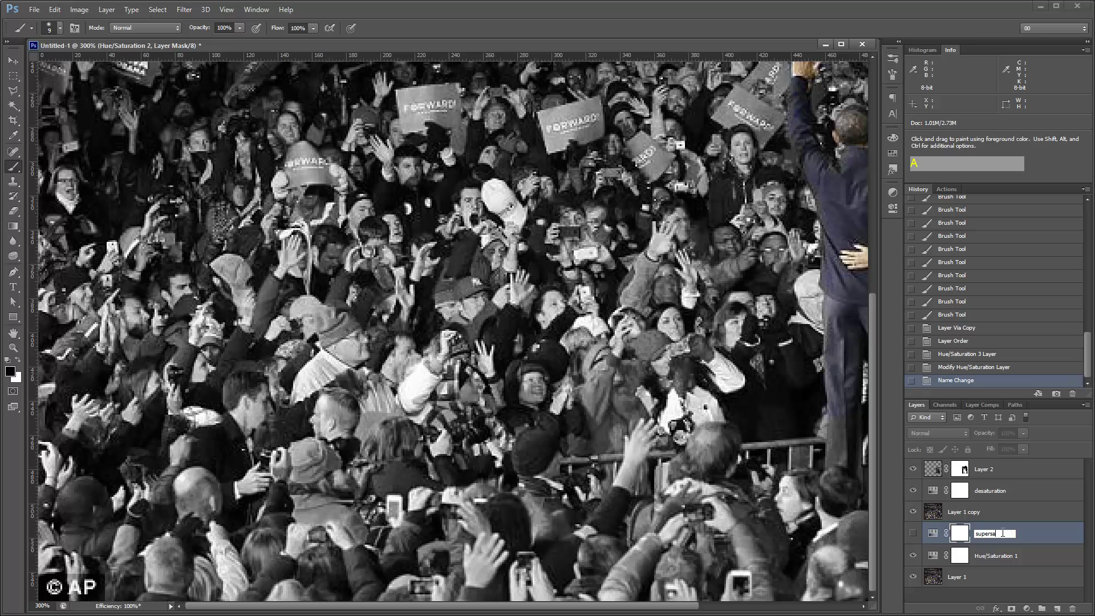
type("turation")
key("Return")
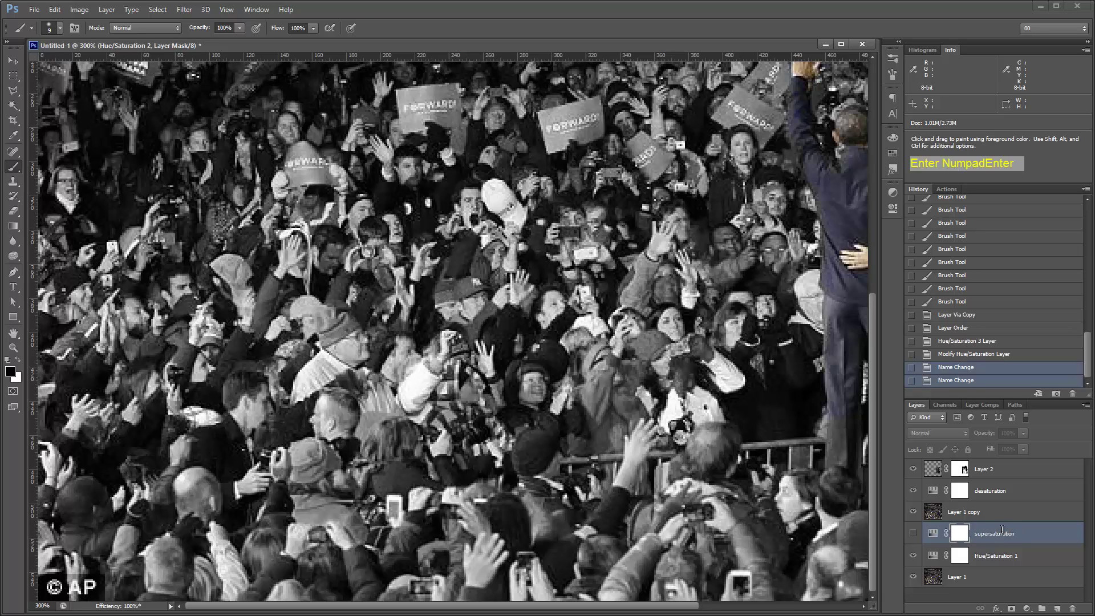
double_click(995, 556)
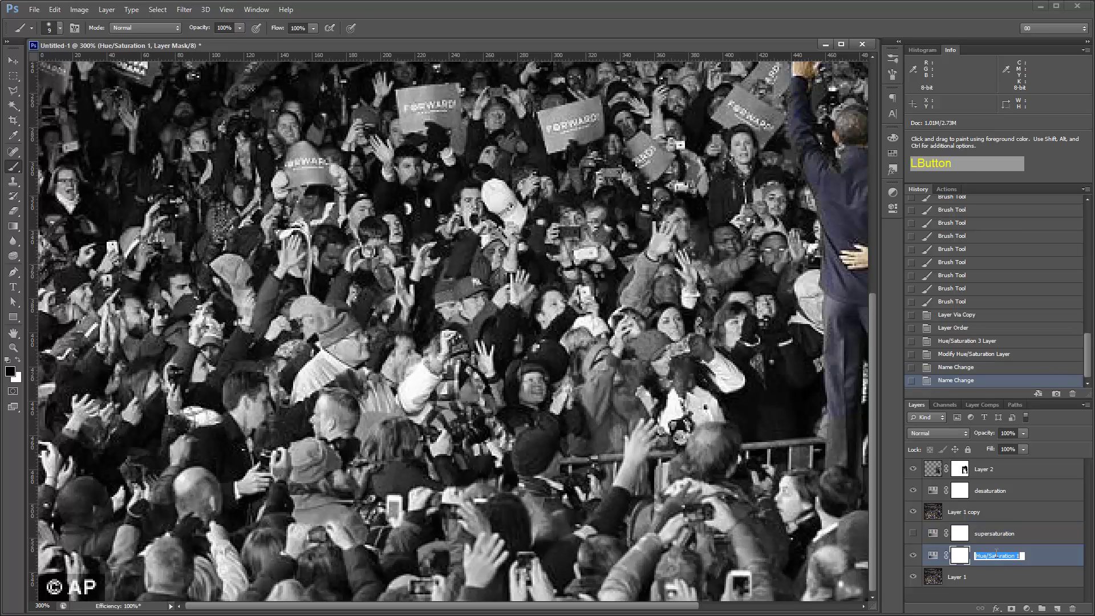
type("redblue")
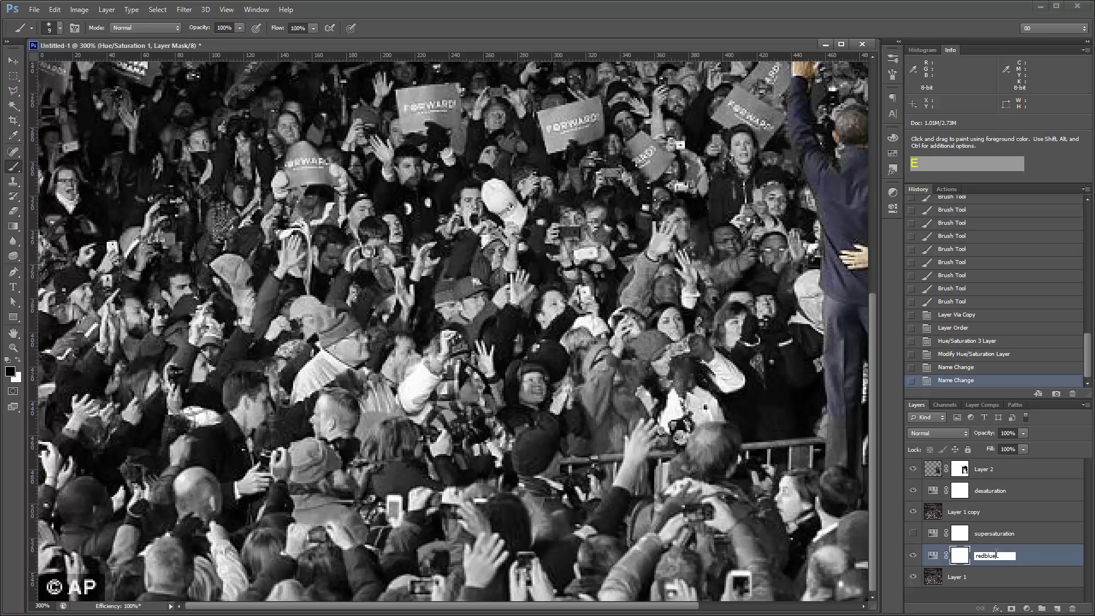
key("Return")
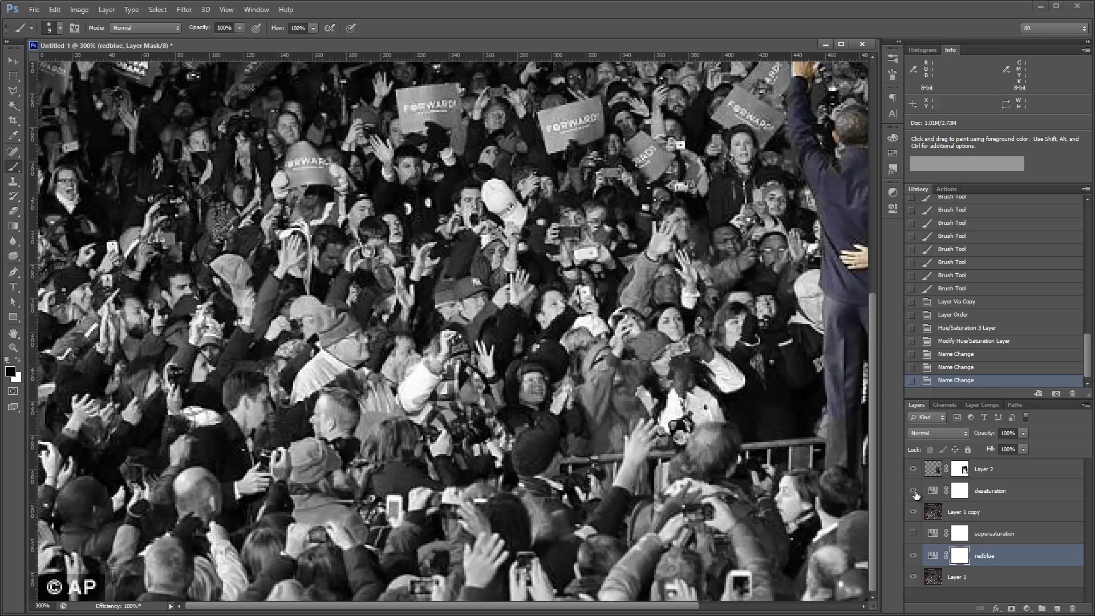
Step: Clip the desaturation adjustment layer to Layer 1 copy
left_click(994, 515)
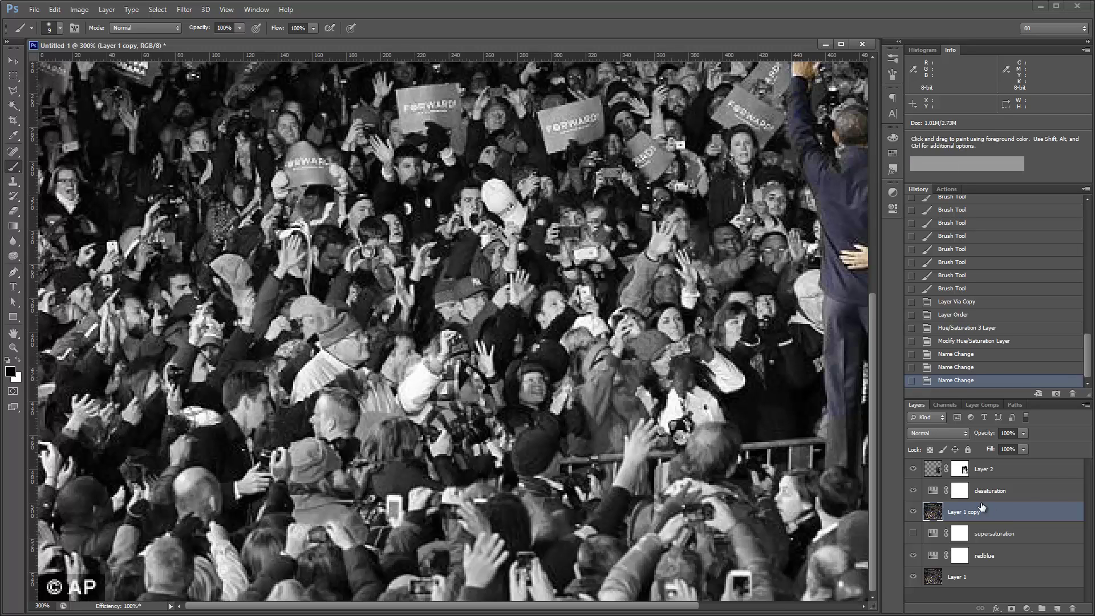
left_click(1023, 494)
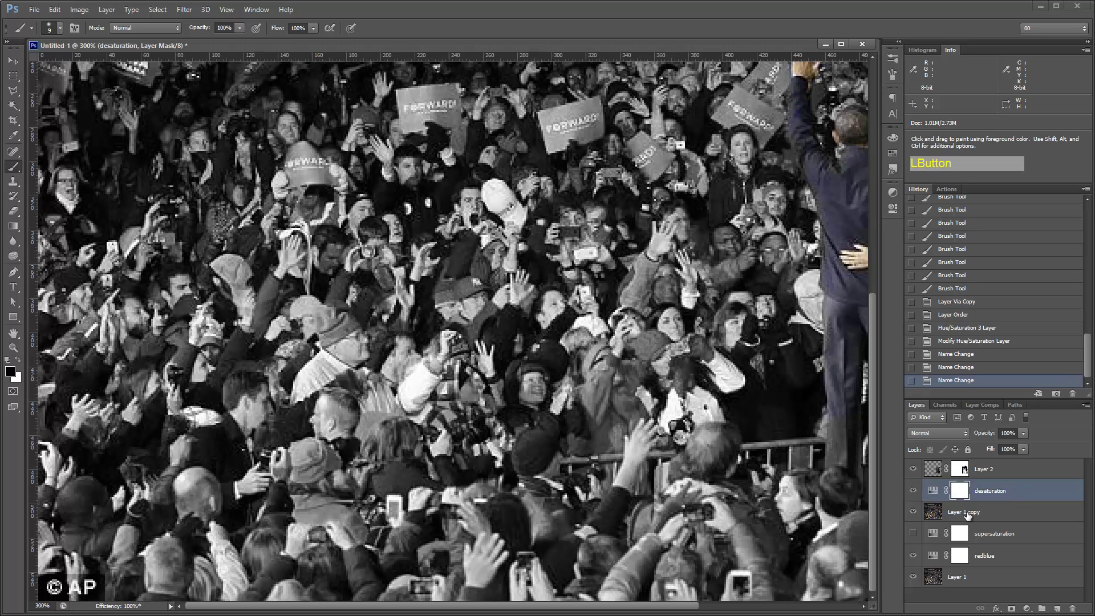
key("space")
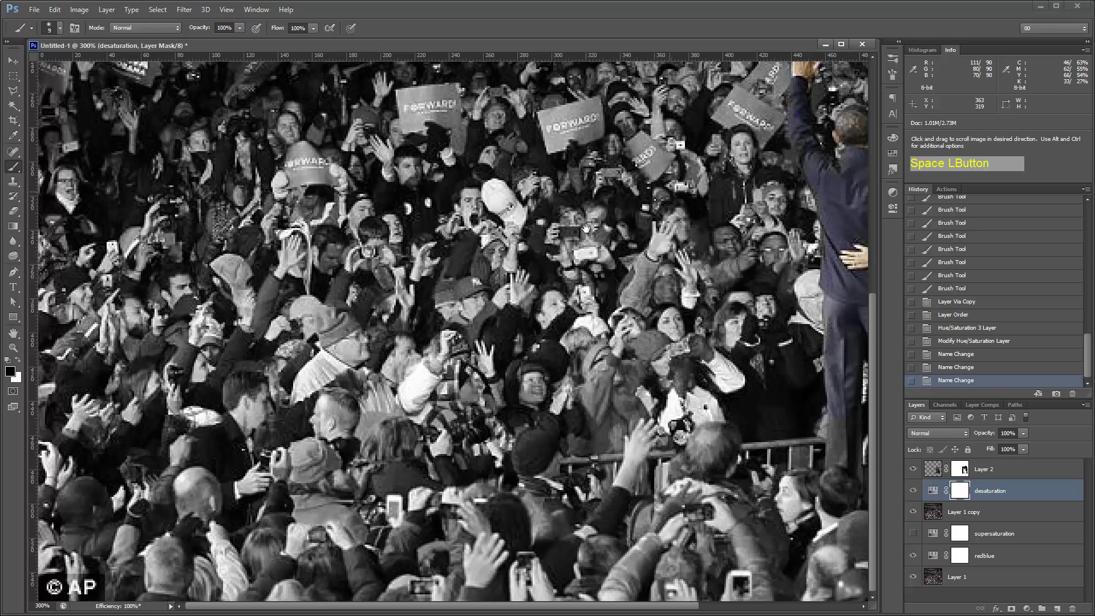
mouse_move(667, 159)
left_mouse_down()
mouse_move(411, 337)
mouse_move(406, 420)
mouse_move(528, 226)
left_mouse_up()
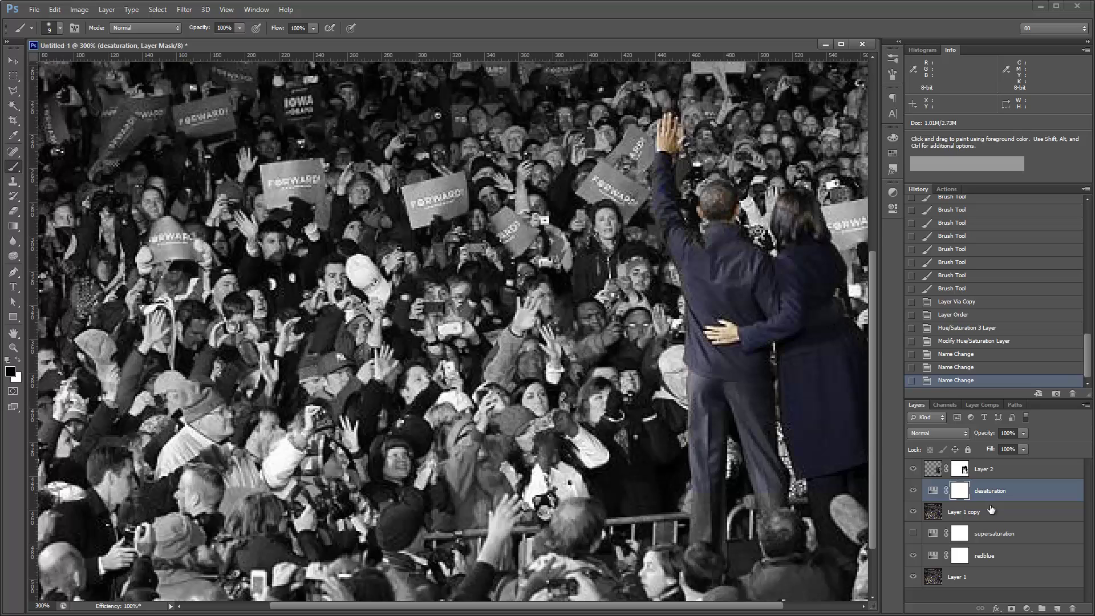
key("alt")
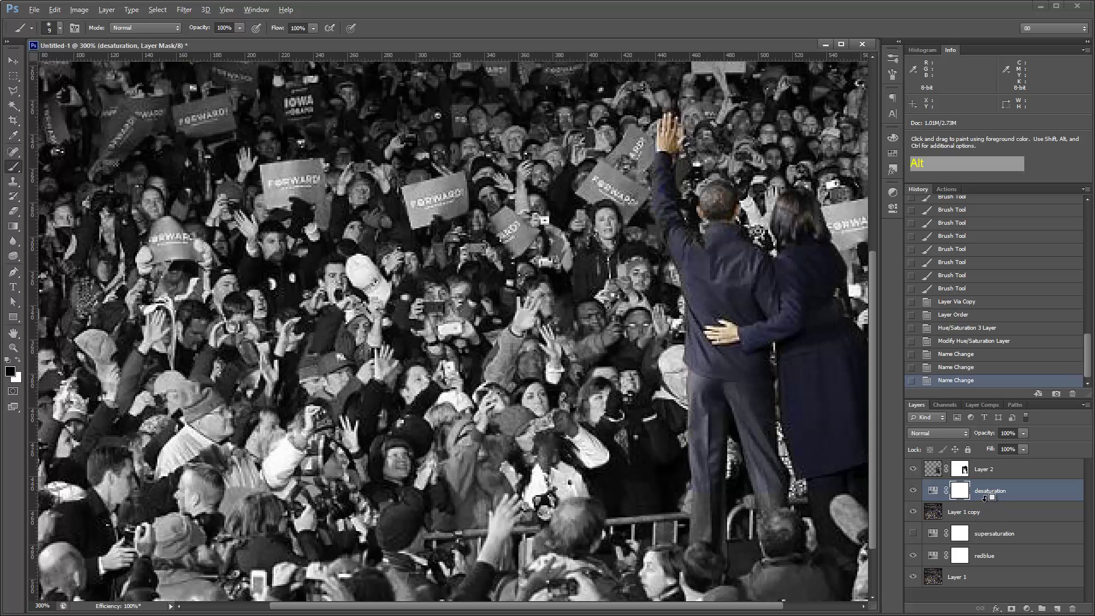